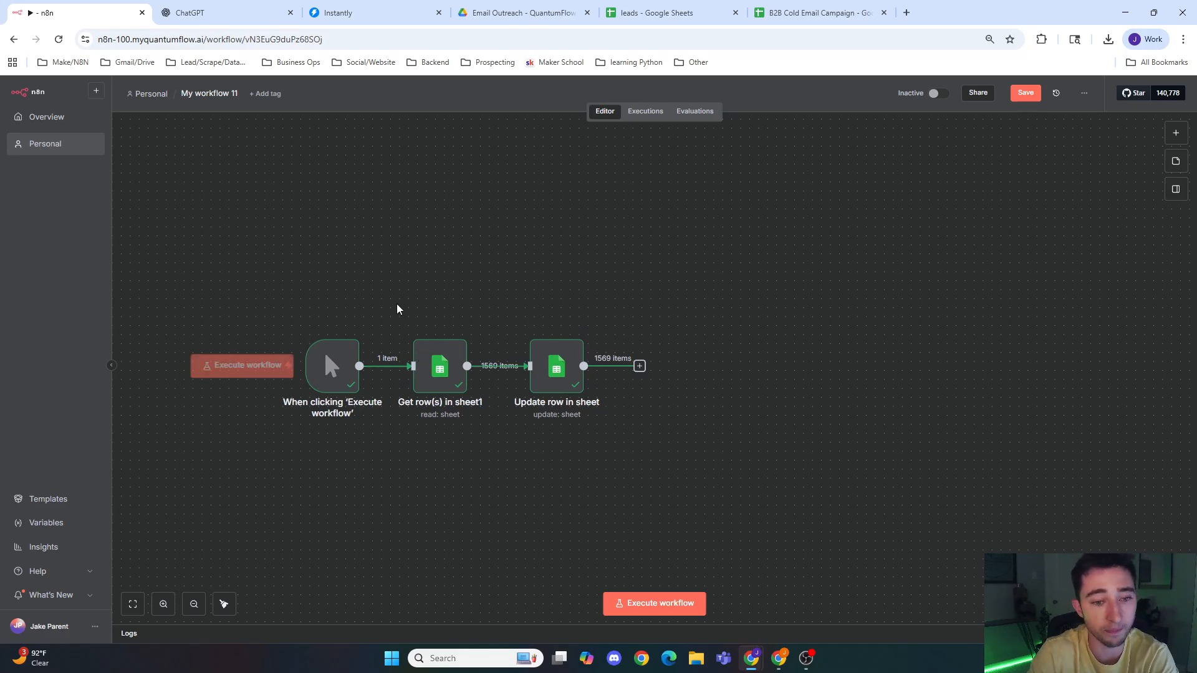
- Review the document and sheet settings of the Get row(s) in sheet1 node, and check the leads of the Instantly campaign
{"action": "left_click_drag", "start_coordinate": [448, 287], "coordinate": [512, 178]}
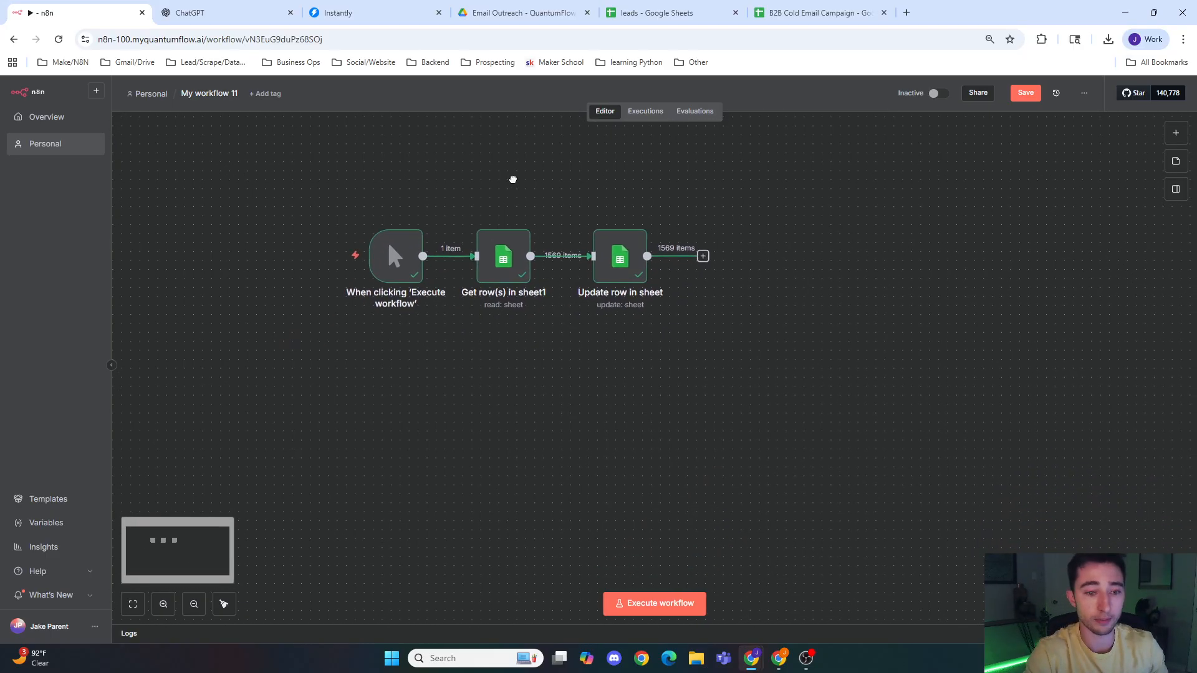
{"action": "right_click", "coordinate": [474, 366]}
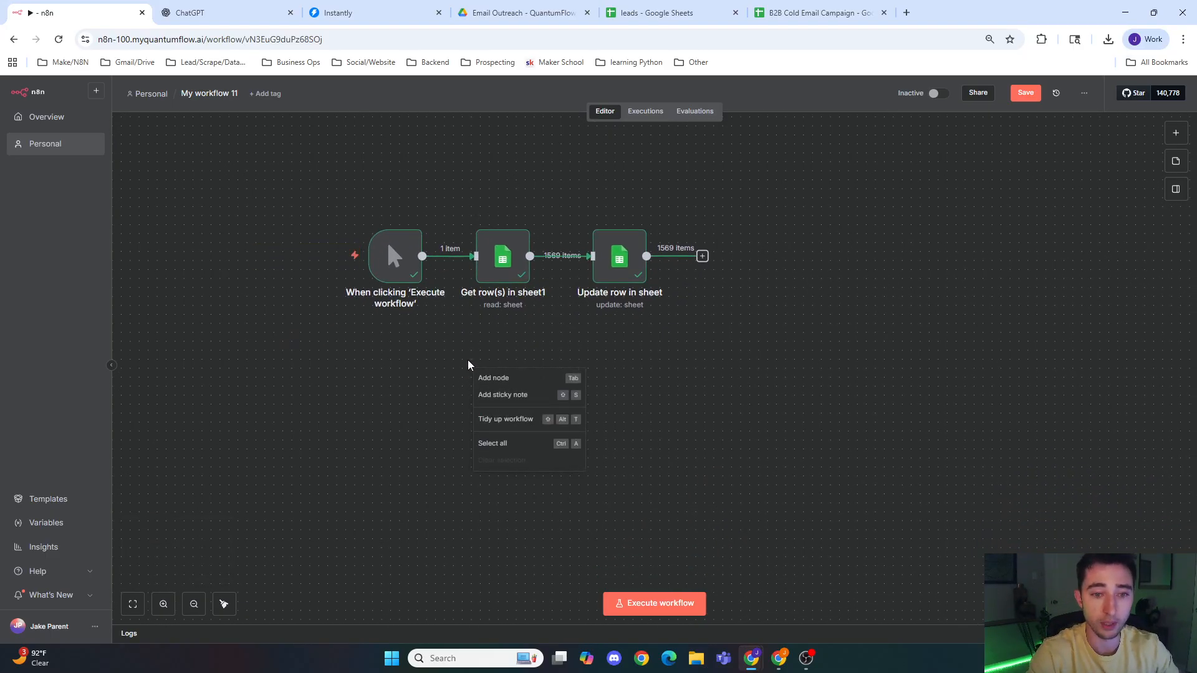
{"action": "double_click", "coordinate": [502, 255]}
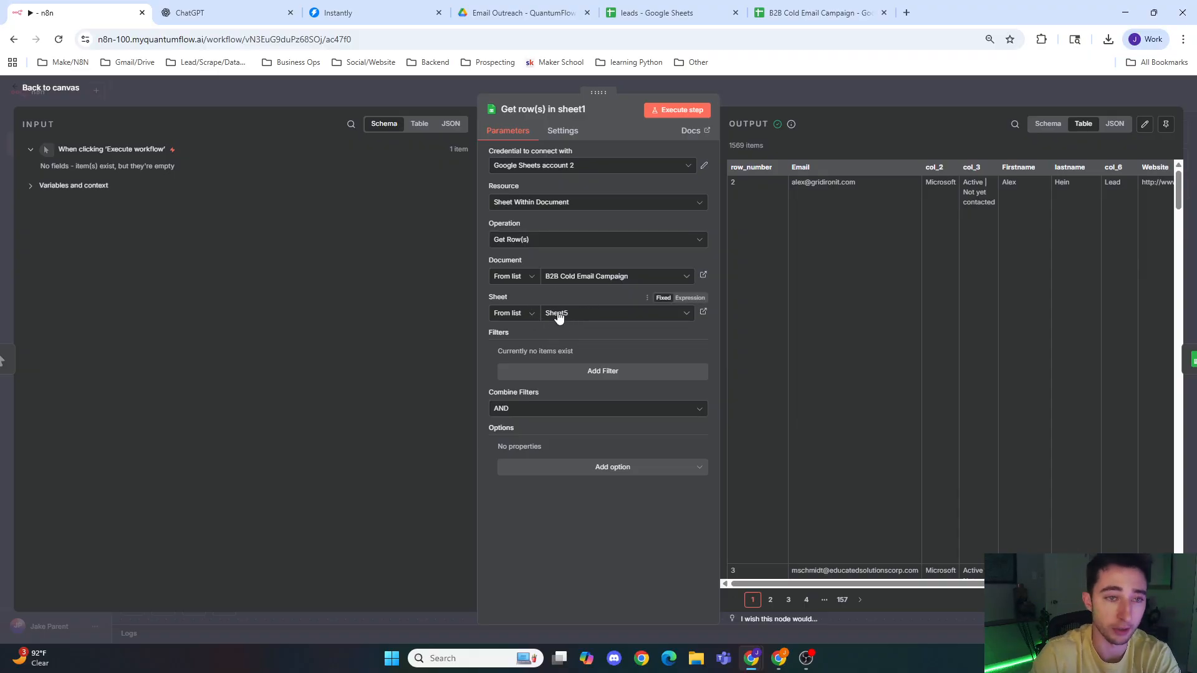
{"action": "left_click", "coordinate": [360, 8]}
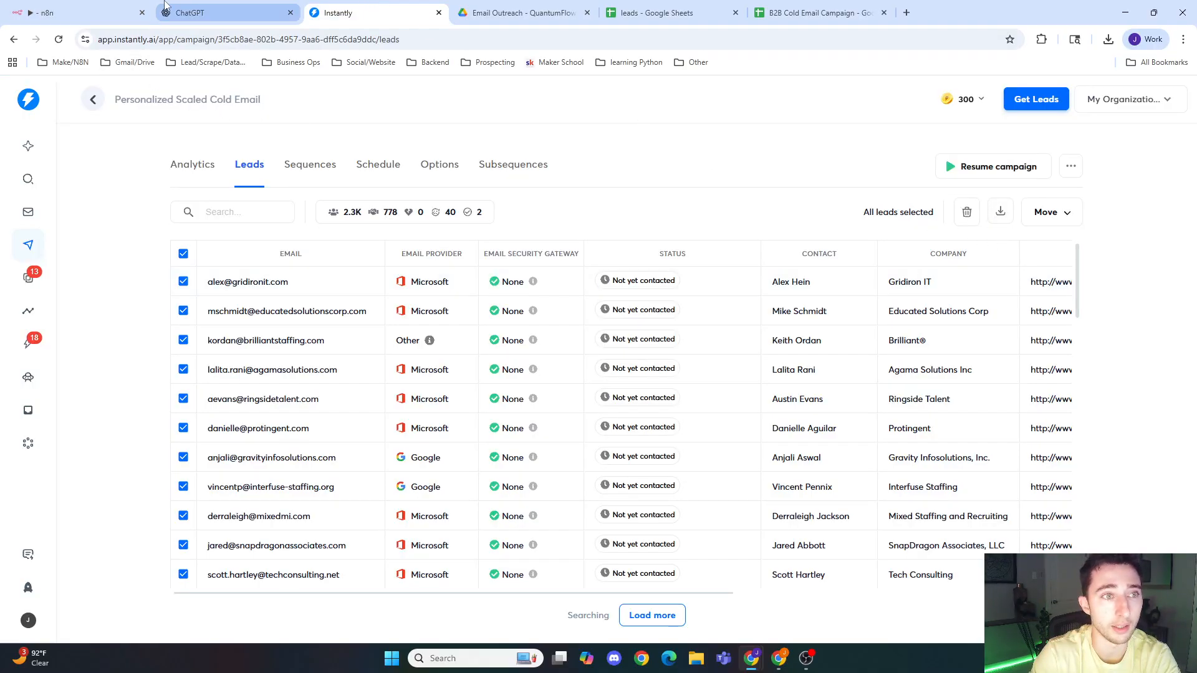
{"action": "left_click", "coordinate": [206, 13]}
{"action": "left_click", "coordinate": [75, 13]}
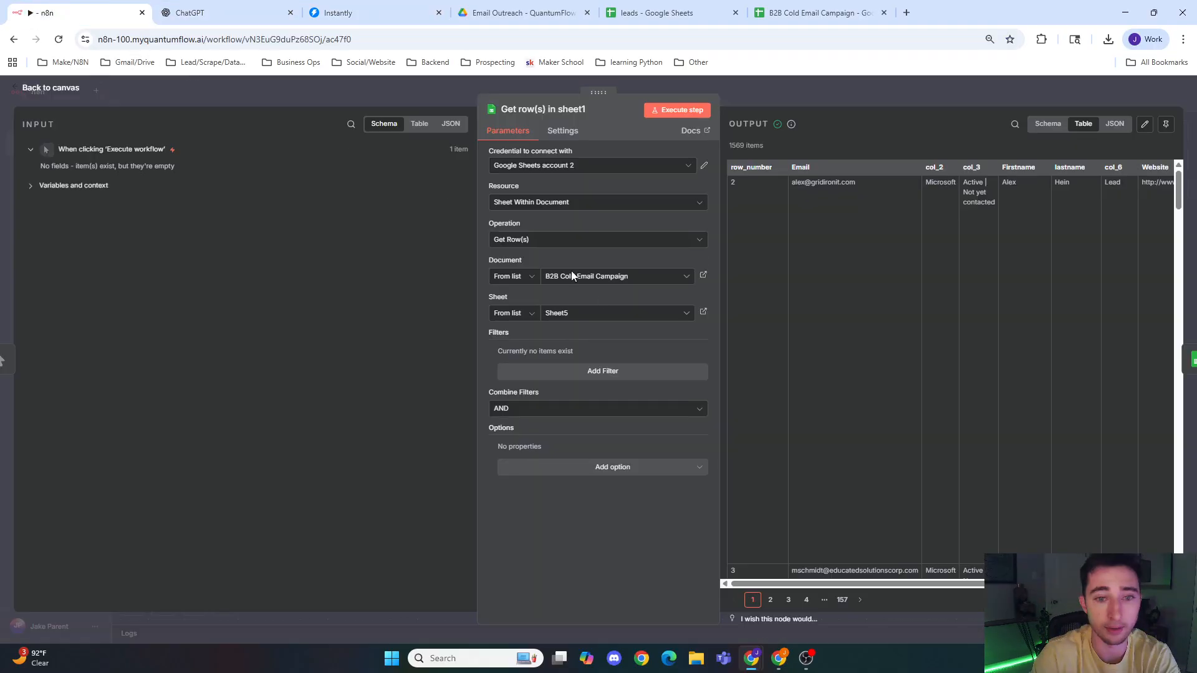
{"action": "left_click", "coordinate": [764, 89]}
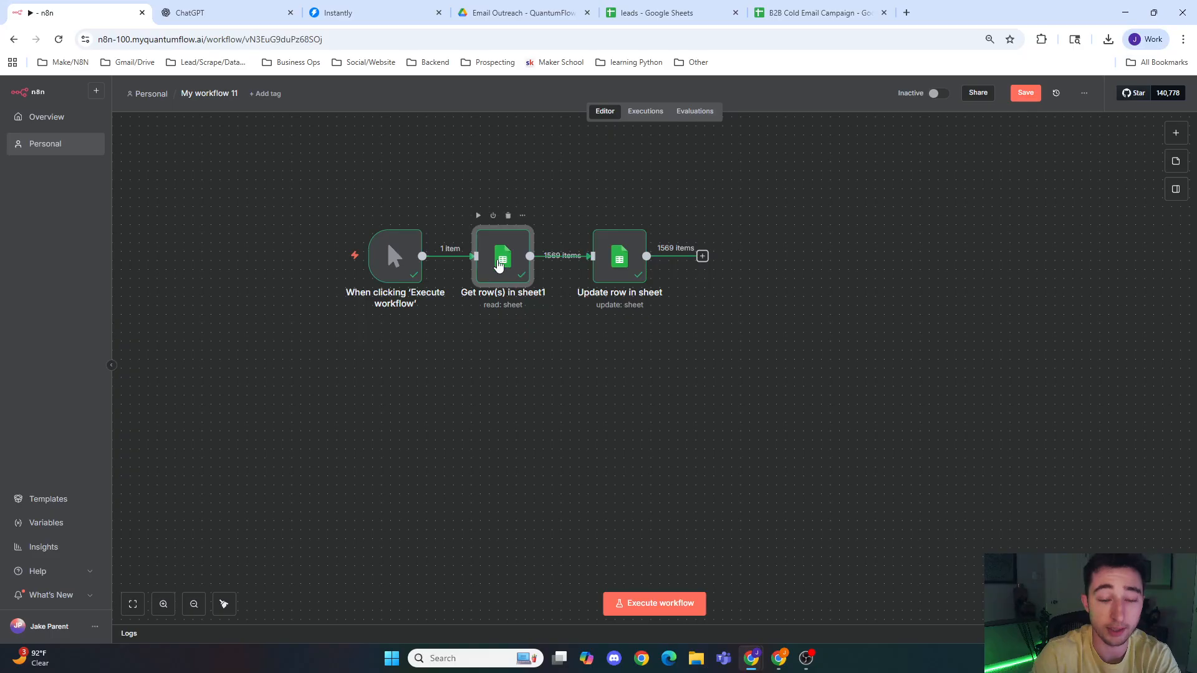
- Review the Update row in sheet node's target sheet, matching column and the values it updates
{"action": "left_click", "coordinate": [644, 264]}
{"action": "double_click", "coordinate": [645, 266]}
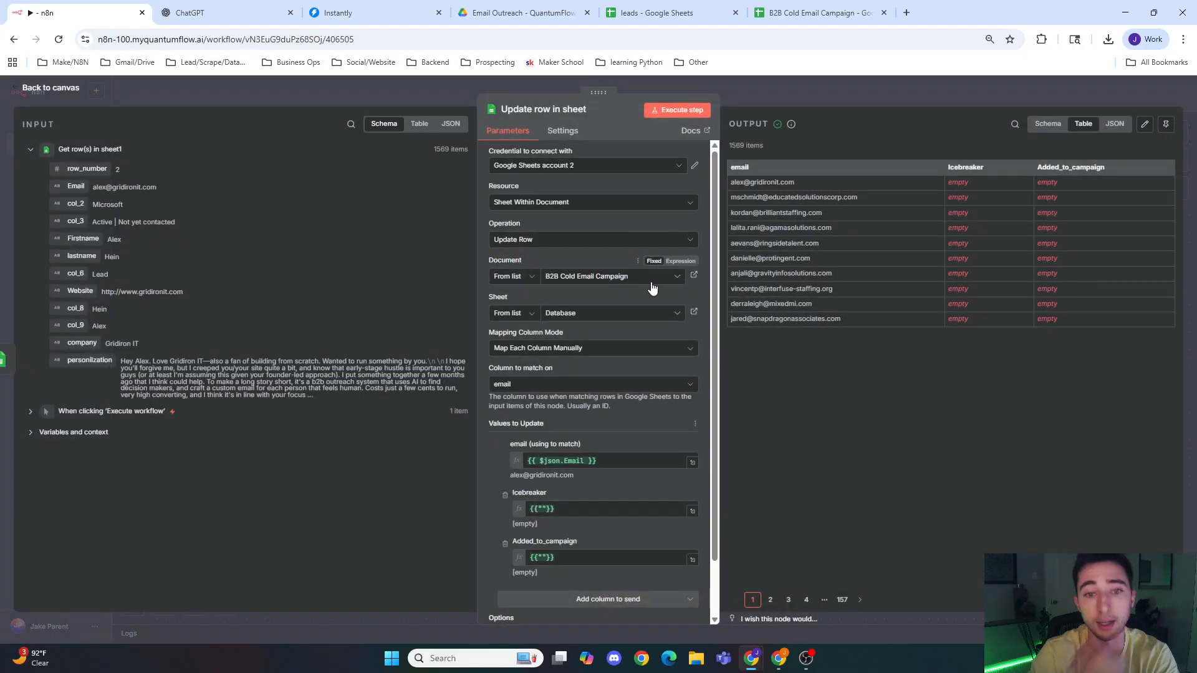
{"action": "scroll", "coordinate": [599, 349], "scroll_direction": "down", "scroll_amount": 1}
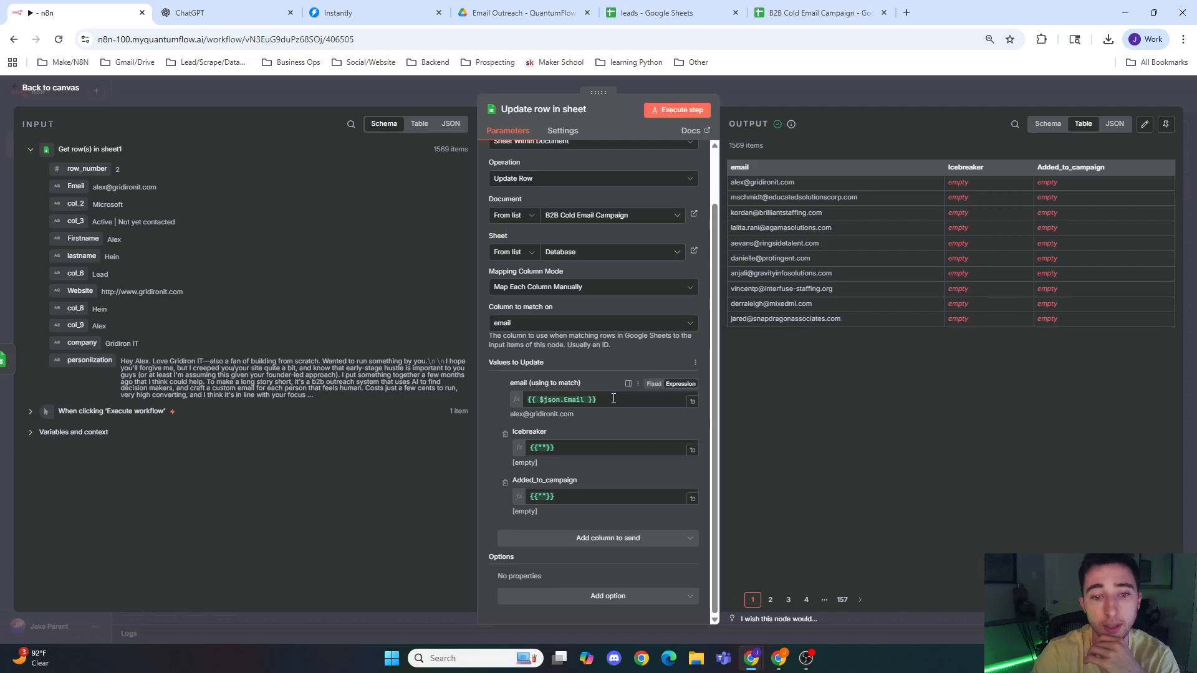
{"action": "left_click", "coordinate": [613, 399]}
{"action": "left_click", "coordinate": [609, 378]}
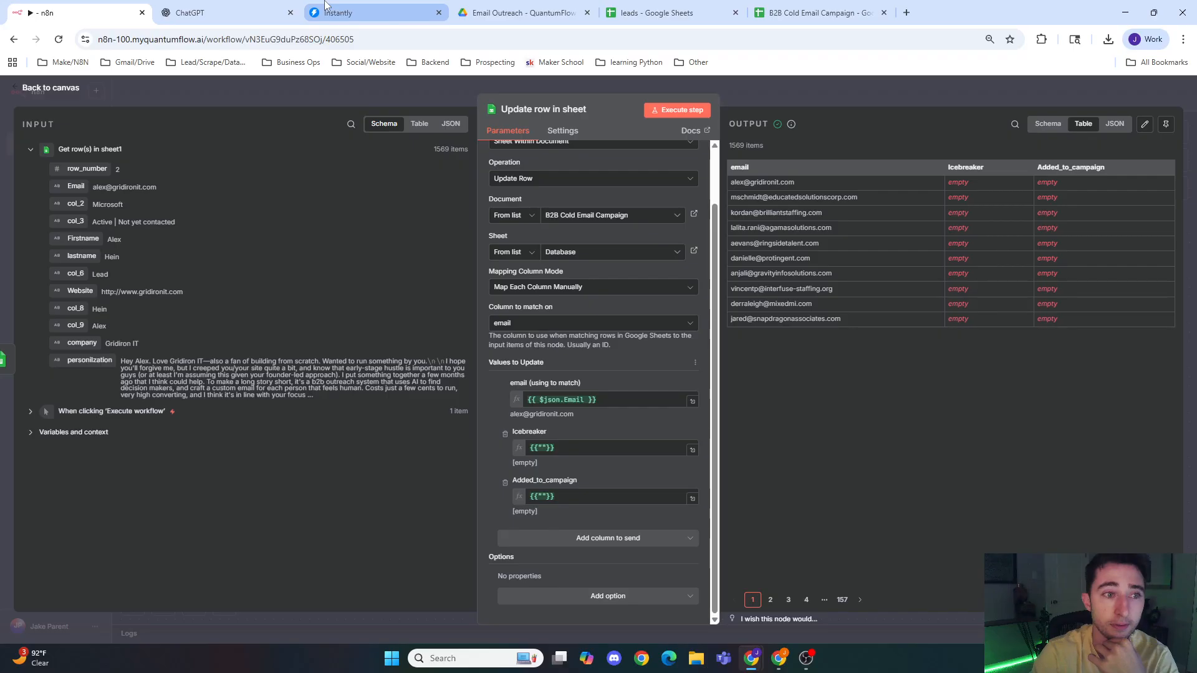
{"action": "mouse_move", "coordinate": [357, 10]}
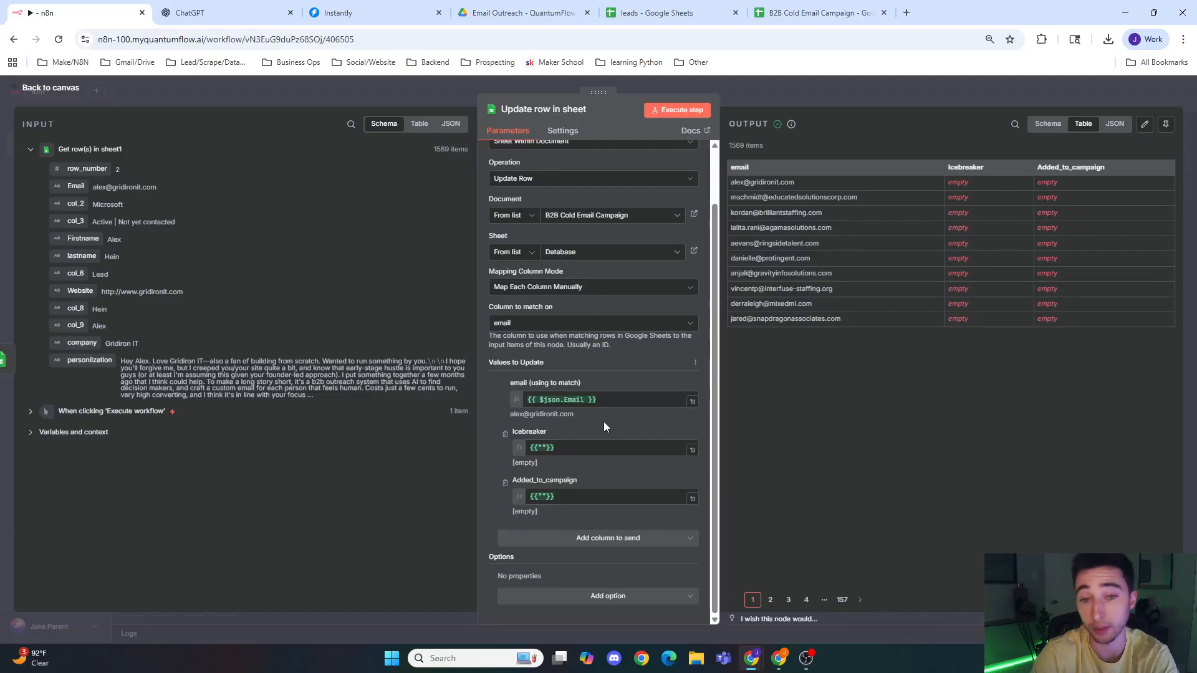
{"action": "left_click", "coordinate": [386, 98]}
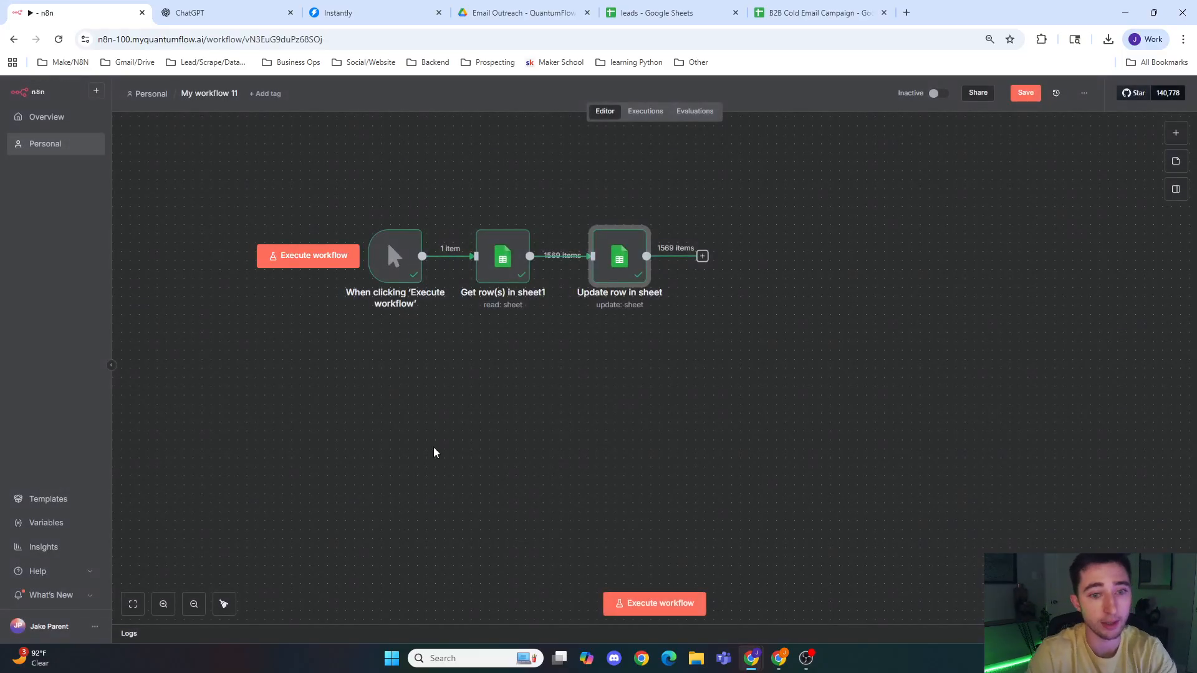
- Add a Google Sheets Get row(s) in sheet node after the Update row in sheet node
{"action": "left_click_drag", "start_coordinate": [449, 384], "coordinate": [494, 347]}
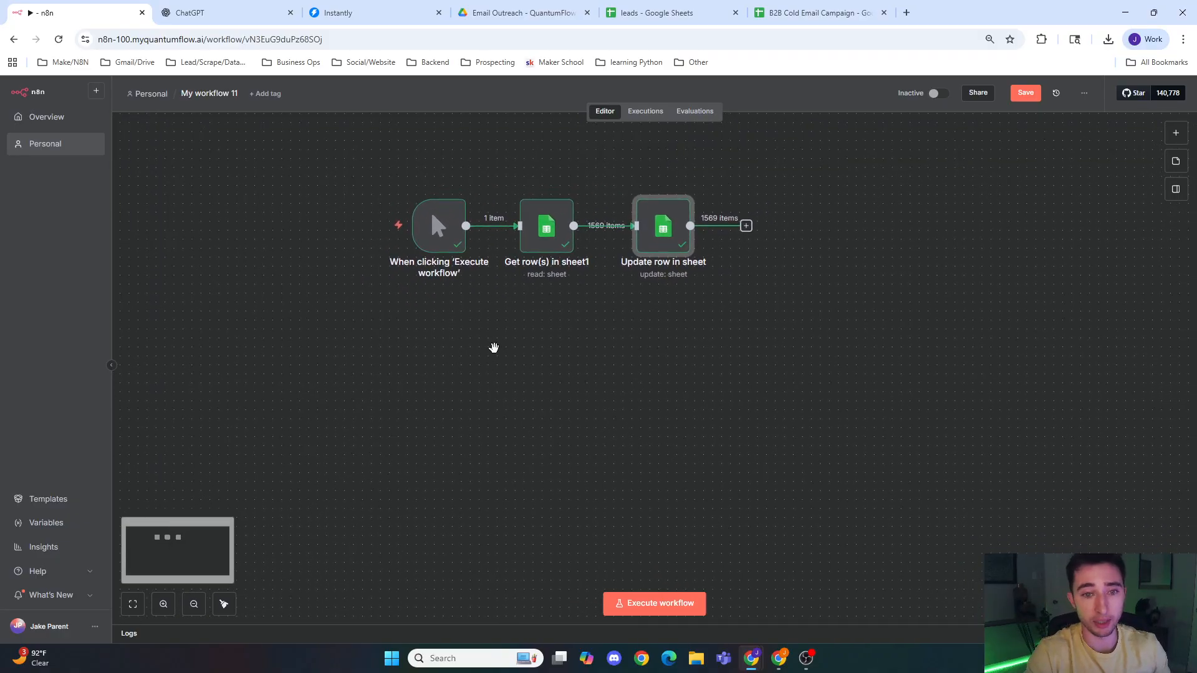
{"action": "left_click", "coordinate": [1176, 132]}
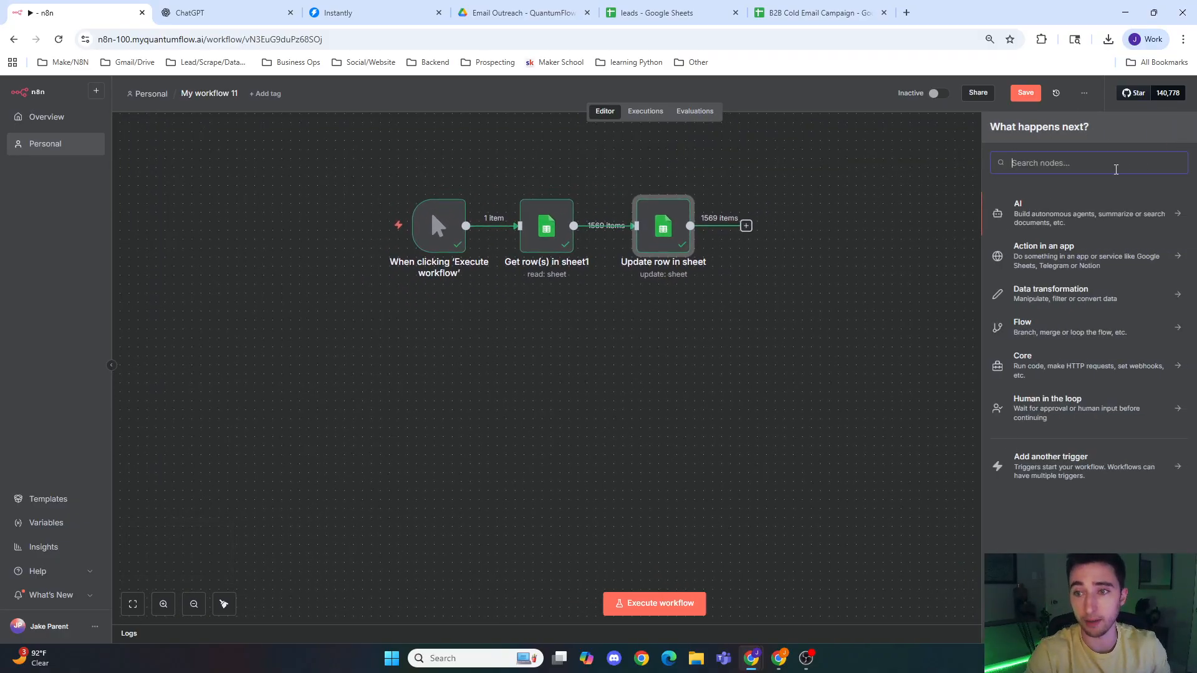
{"action": "type", "text": "get"}
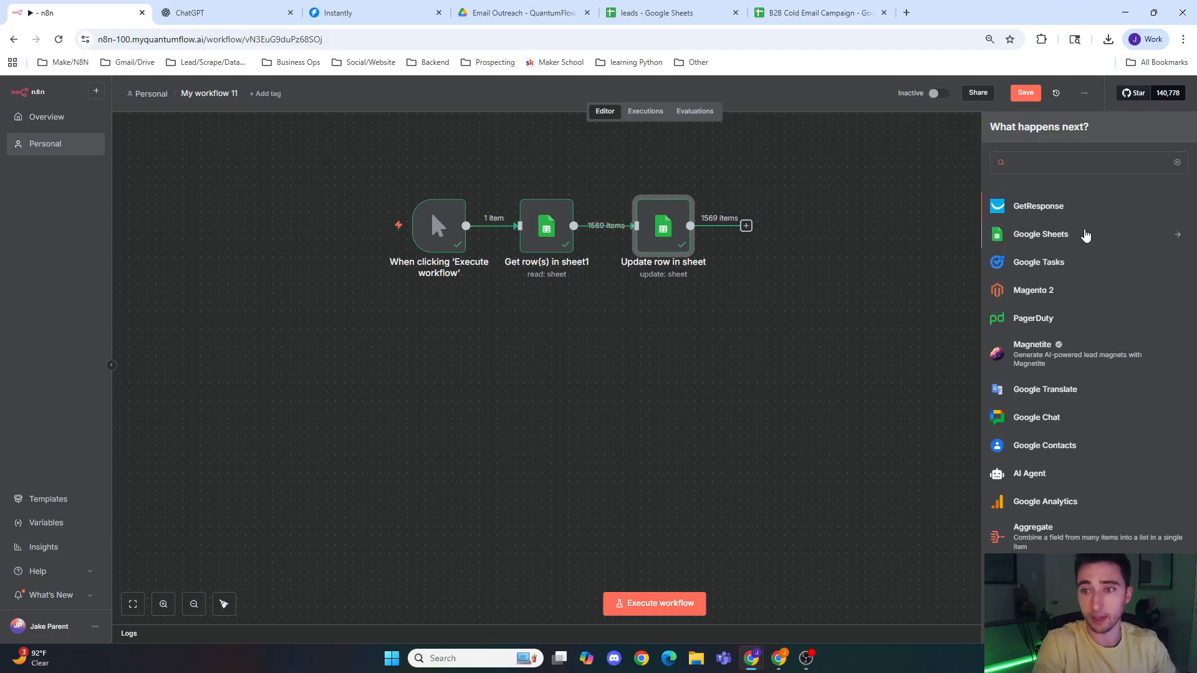
{"action": "left_click", "coordinate": [1087, 235]}
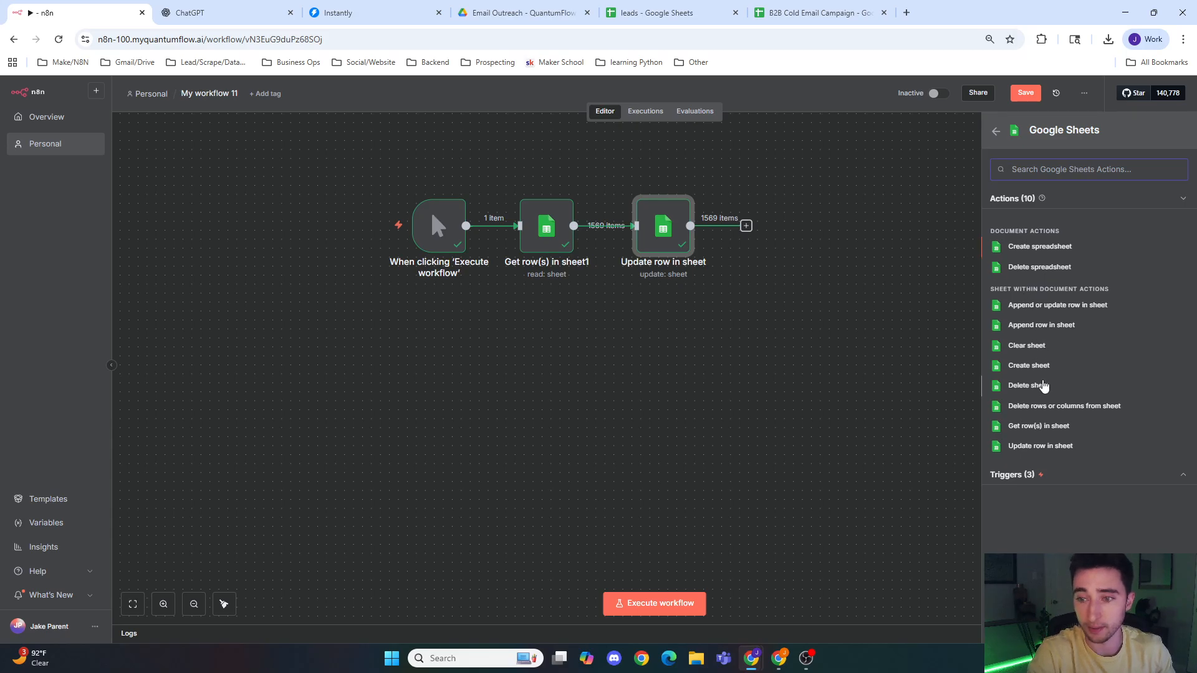
{"action": "left_click", "coordinate": [1053, 426]}
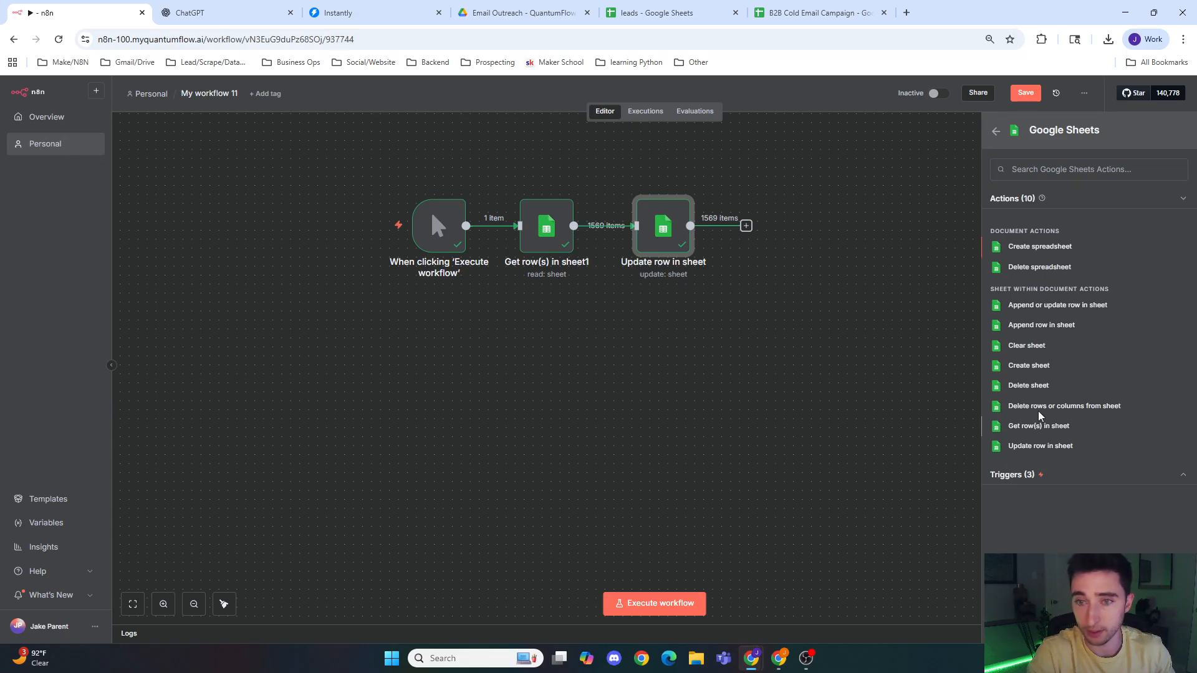
- Set the new Get row(s) node to read Sheet5 of the B2B Cold Email Campaign document, and return to the canvas
{"action": "left_click", "coordinate": [608, 277]}
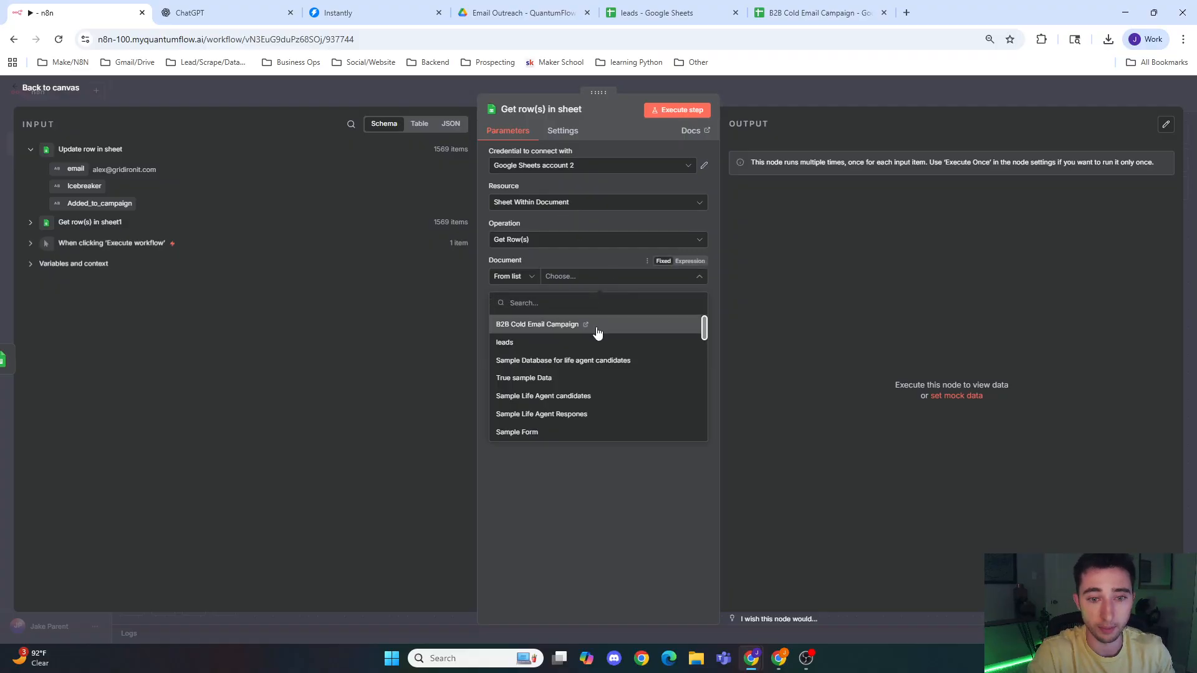
{"action": "left_click", "coordinate": [597, 333]}
{"action": "left_click", "coordinate": [619, 315]}
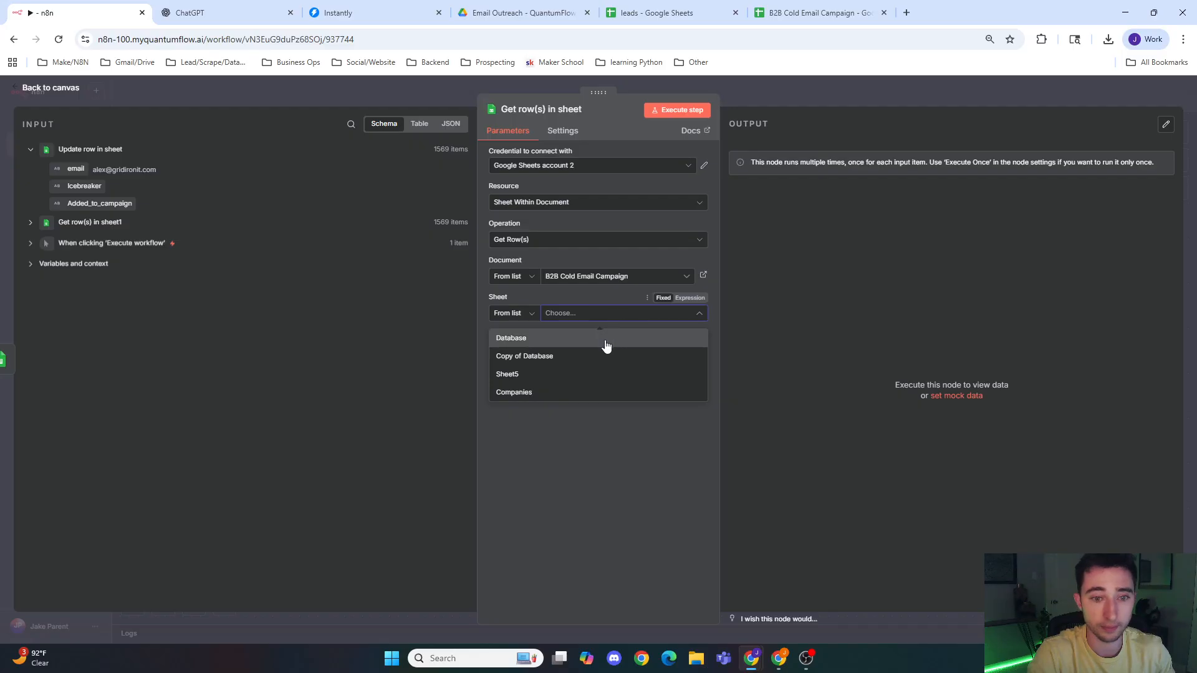
{"action": "left_click", "coordinate": [604, 340]}
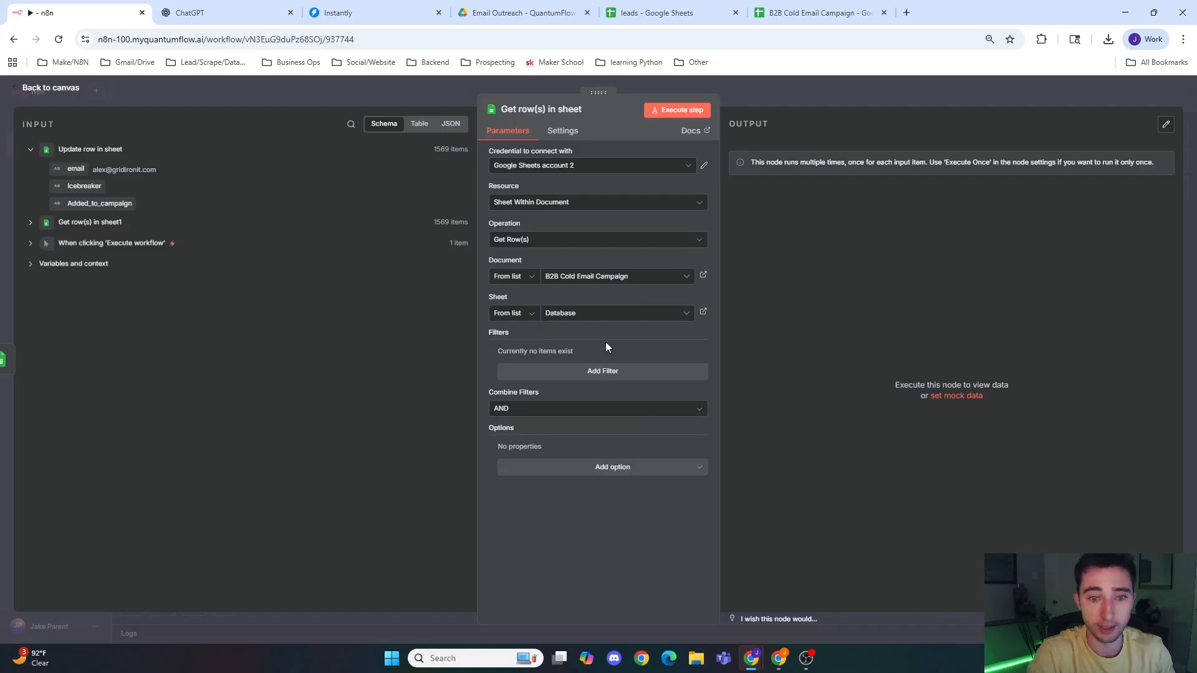
{"action": "left_click", "coordinate": [612, 314]}
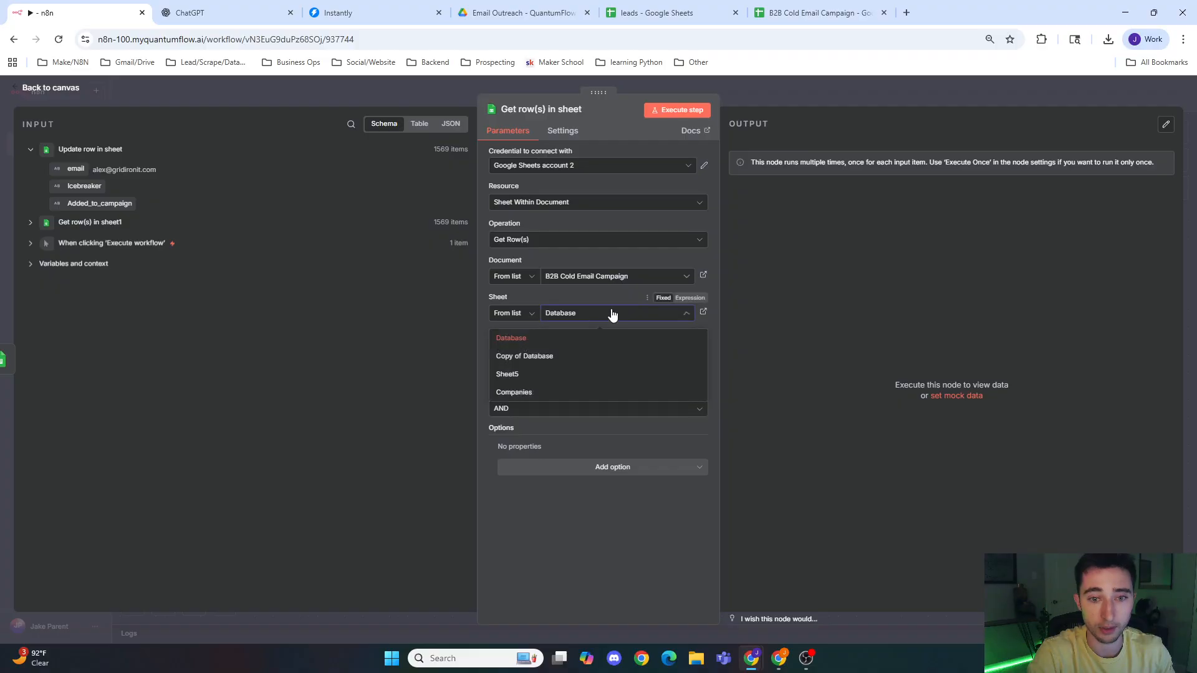
{"action": "left_click", "coordinate": [568, 375]}
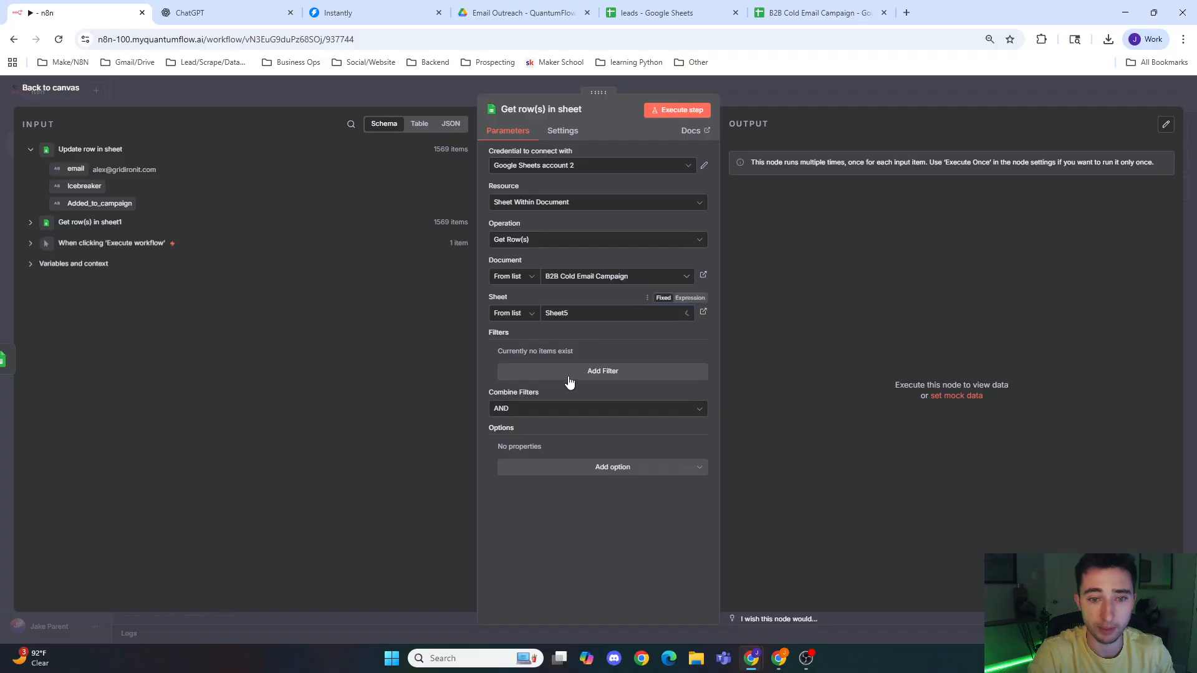
{"action": "left_click", "coordinate": [447, 95]}
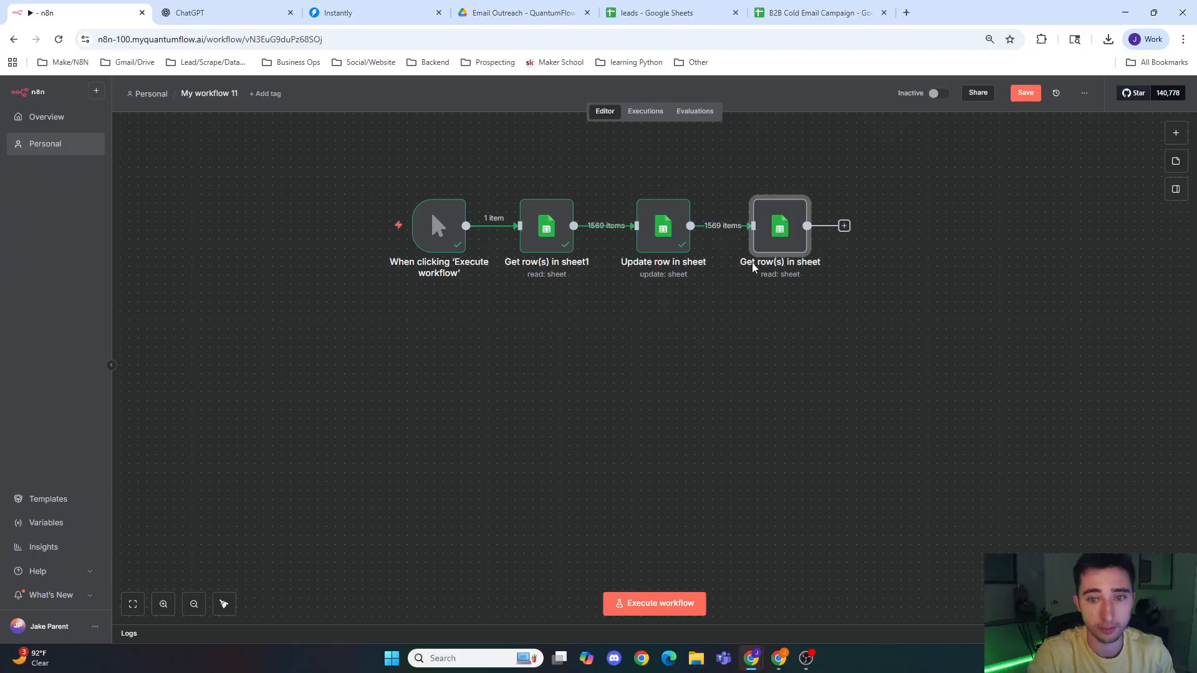
- Disconnect the new Get row(s) in sheet node from the Update row node and place it below the existing chain
{"action": "left_click", "coordinate": [732, 230]}
{"action": "left_click_drag", "start_coordinate": [775, 231], "coordinate": [524, 348]}
- Add a Google Sheets Update row in sheet node connected after the separate Get row(s) in sheet node
{"action": "left_click", "coordinate": [592, 342]}
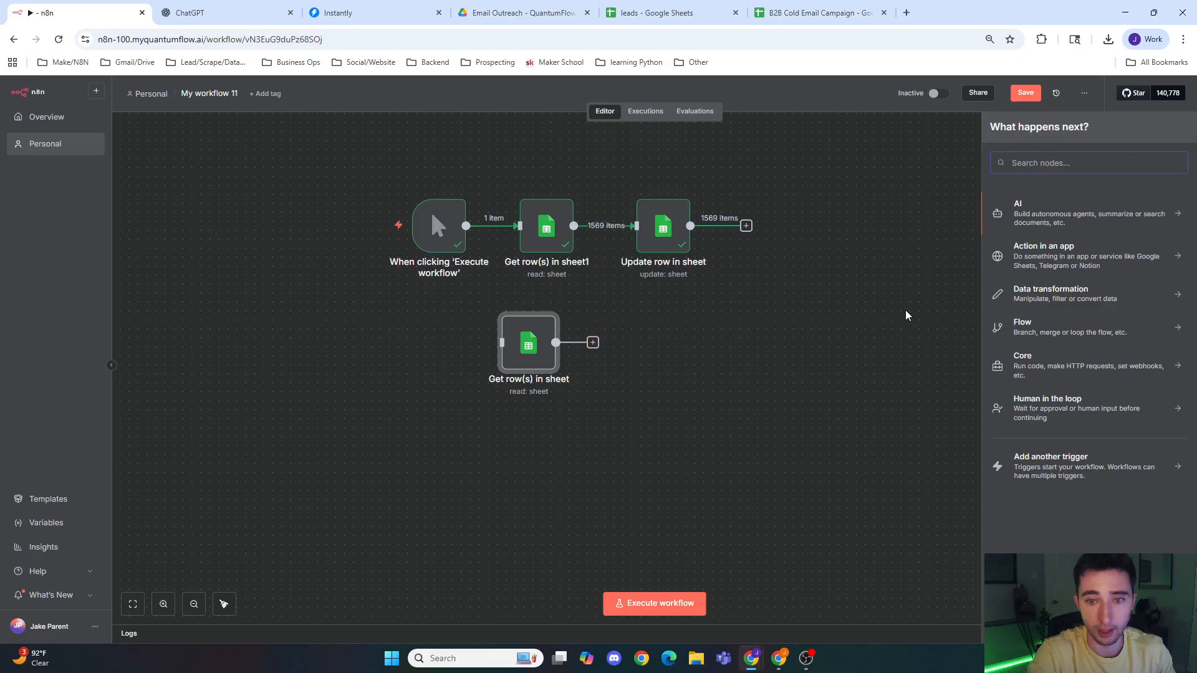
{"action": "type", "text": "upd"}
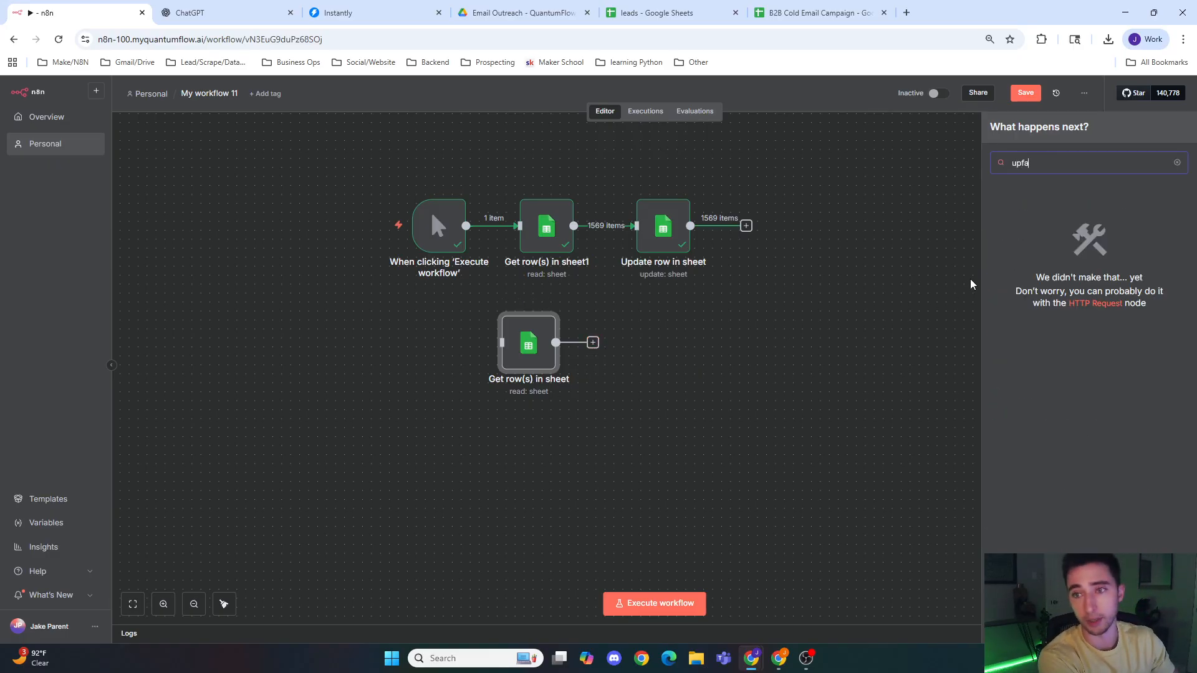
{"action": "type", "text": "at"}
{"action": "key", "text": "BackSpace"}
{"action": "key", "text": "BackSpace"}
{"action": "key", "text": "BackSpace"}
{"action": "key", "text": "BackSpace"}
{"action": "key", "text": "BackSpace"}
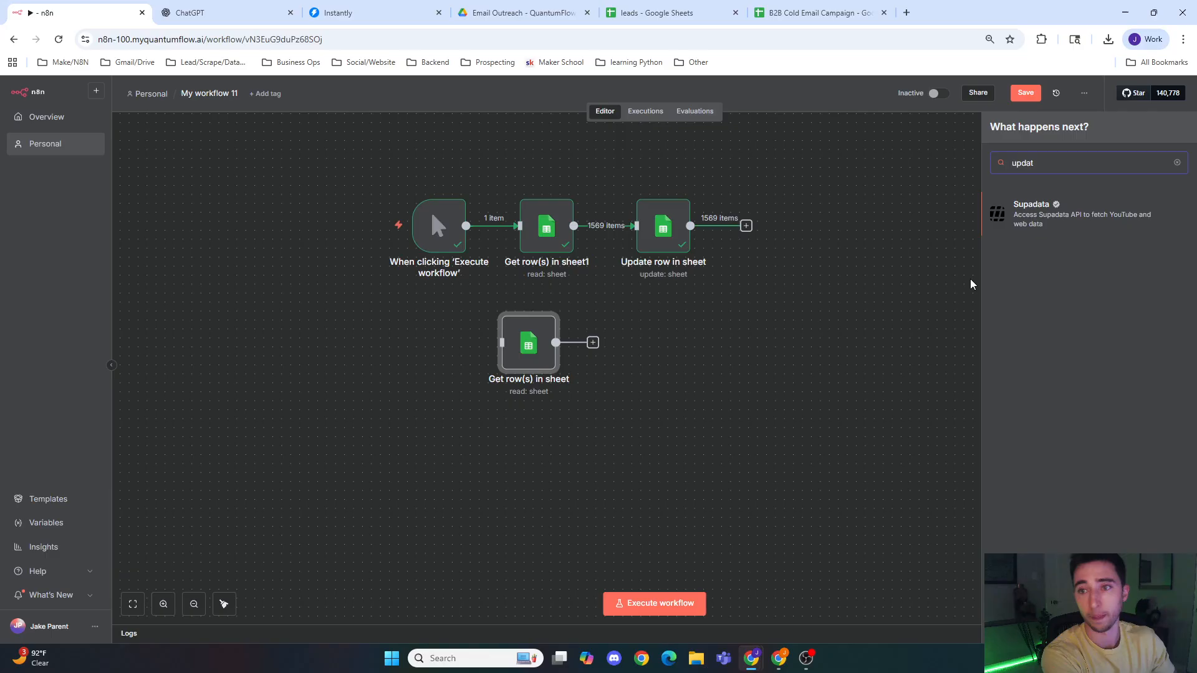
{"action": "type", "text": "g"}
{"action": "key", "text": "BackSpace"}
{"action": "type", "text": "goo"}
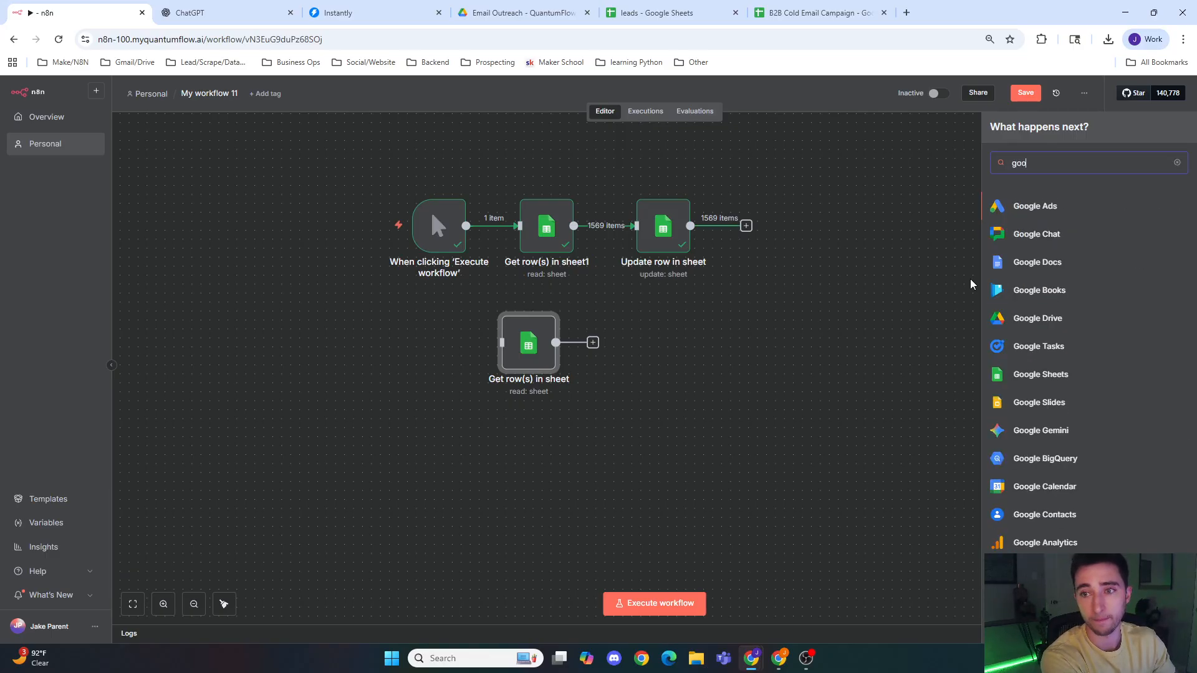
{"action": "left_click", "coordinate": [1058, 382]}
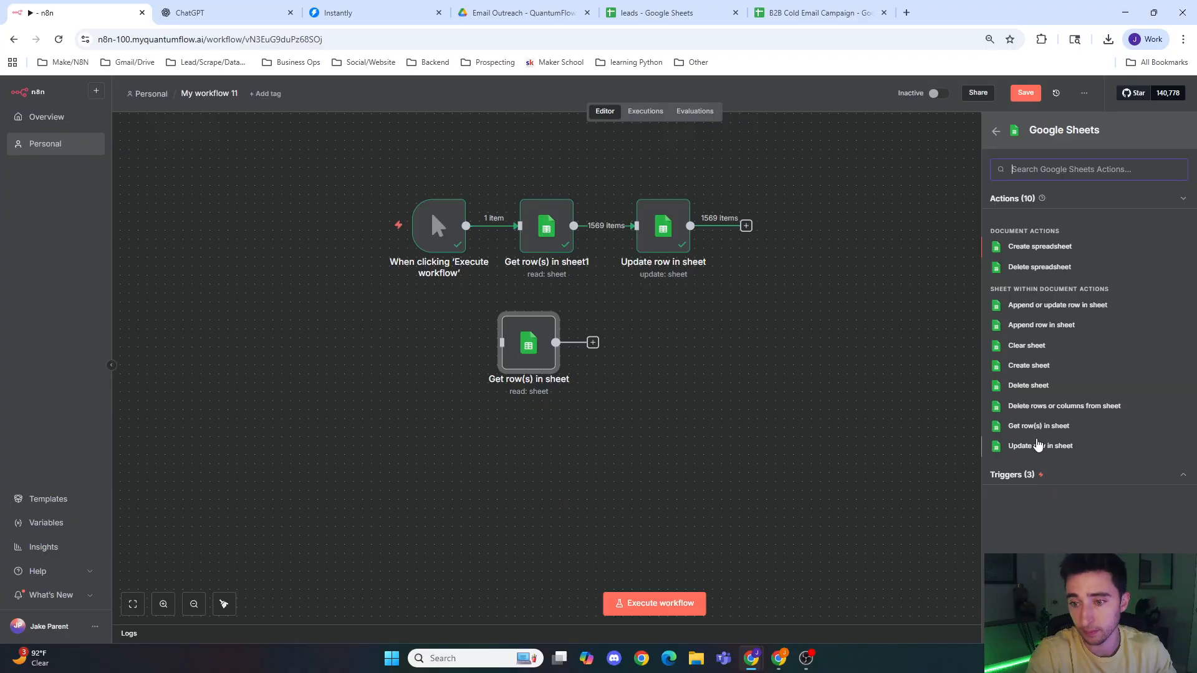
{"action": "left_click", "coordinate": [1040, 447]}
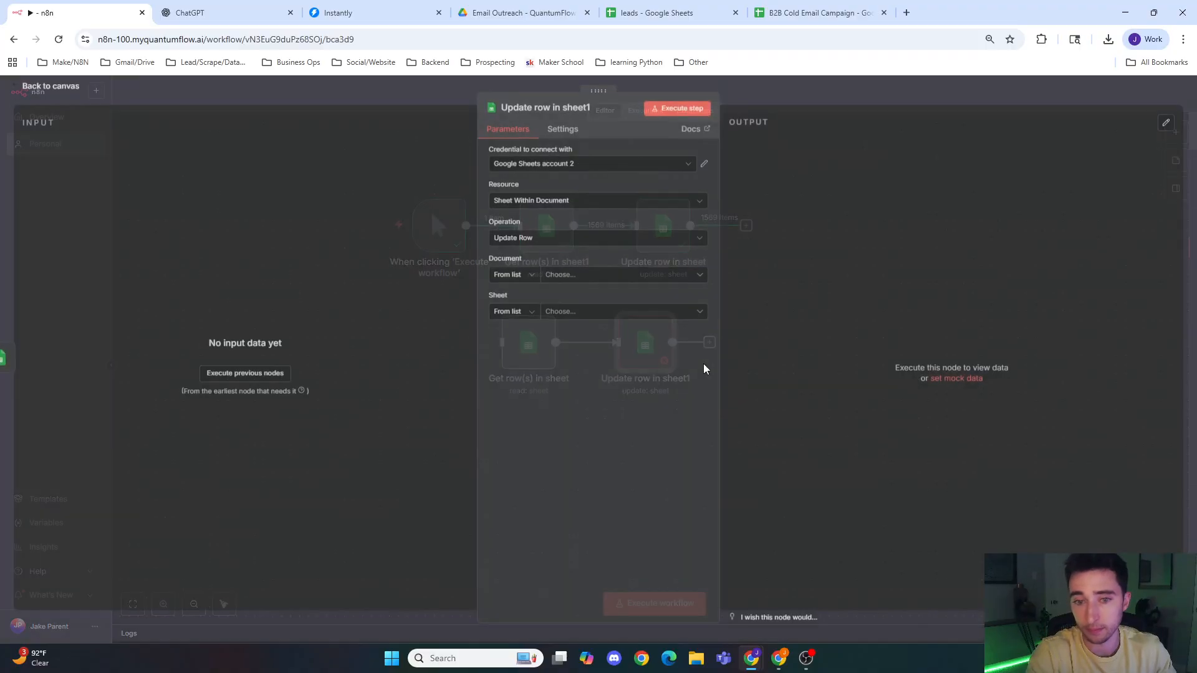
- Point the new update node to the Database sheet of the B2B Cold Email Campaign document
{"action": "left_click", "coordinate": [604, 280]}
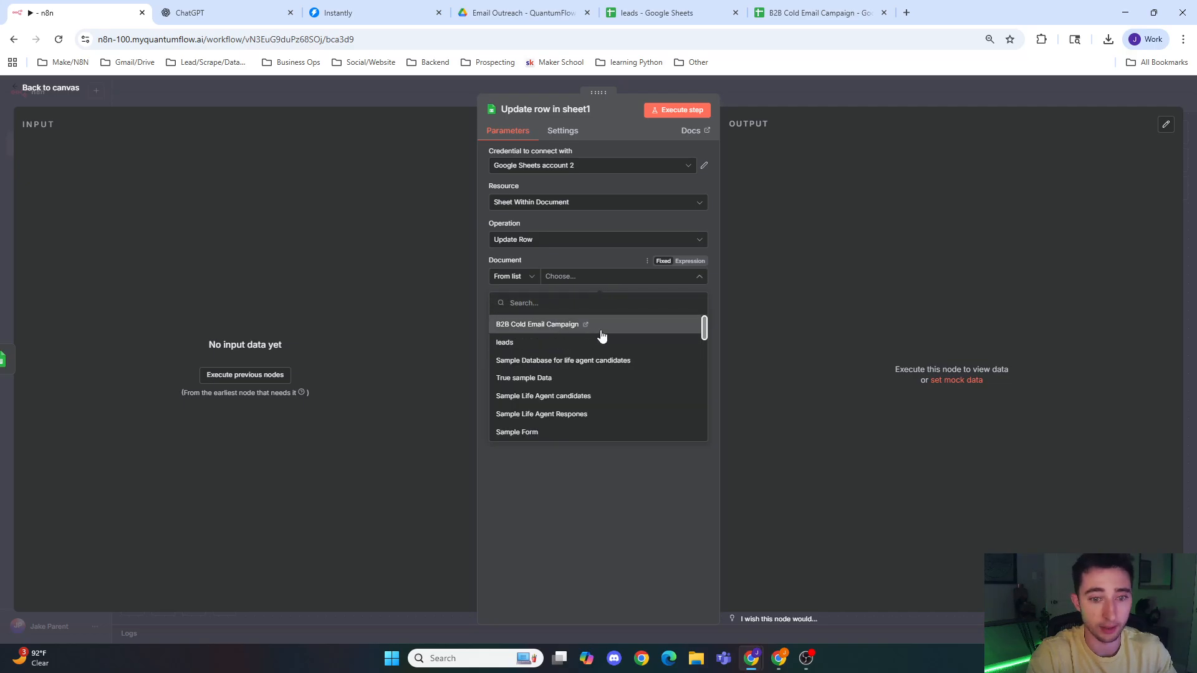
{"action": "left_click", "coordinate": [604, 327]}
{"action": "left_click", "coordinate": [634, 314]}
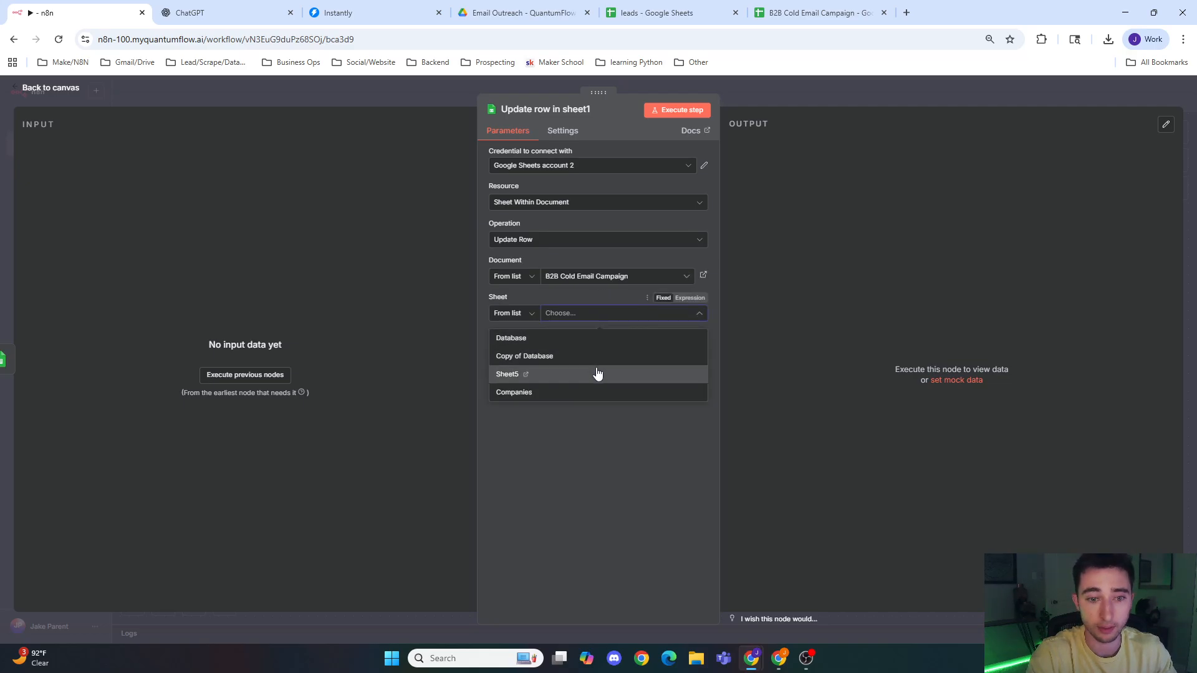
{"action": "left_click", "coordinate": [609, 337]}
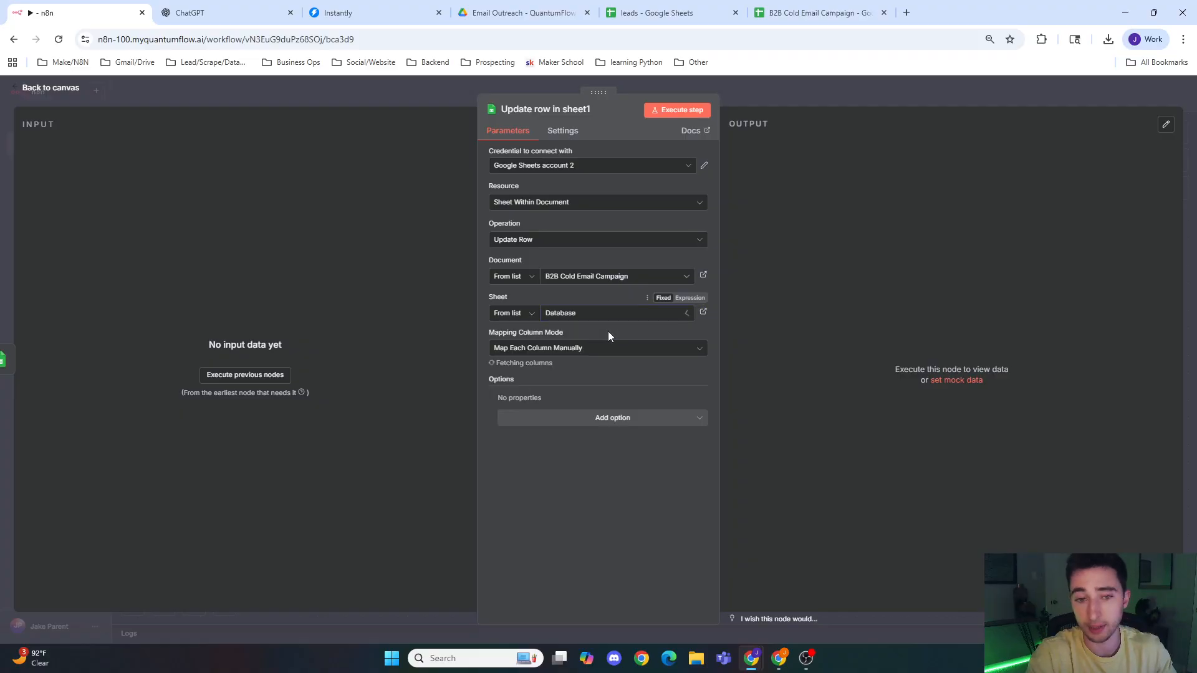
- Switch to the B2B Cold Email Campaign spreadsheet and examine the personalization and date columns across the rows of Copy of Database
{"action": "left_click", "coordinate": [860, 13]}
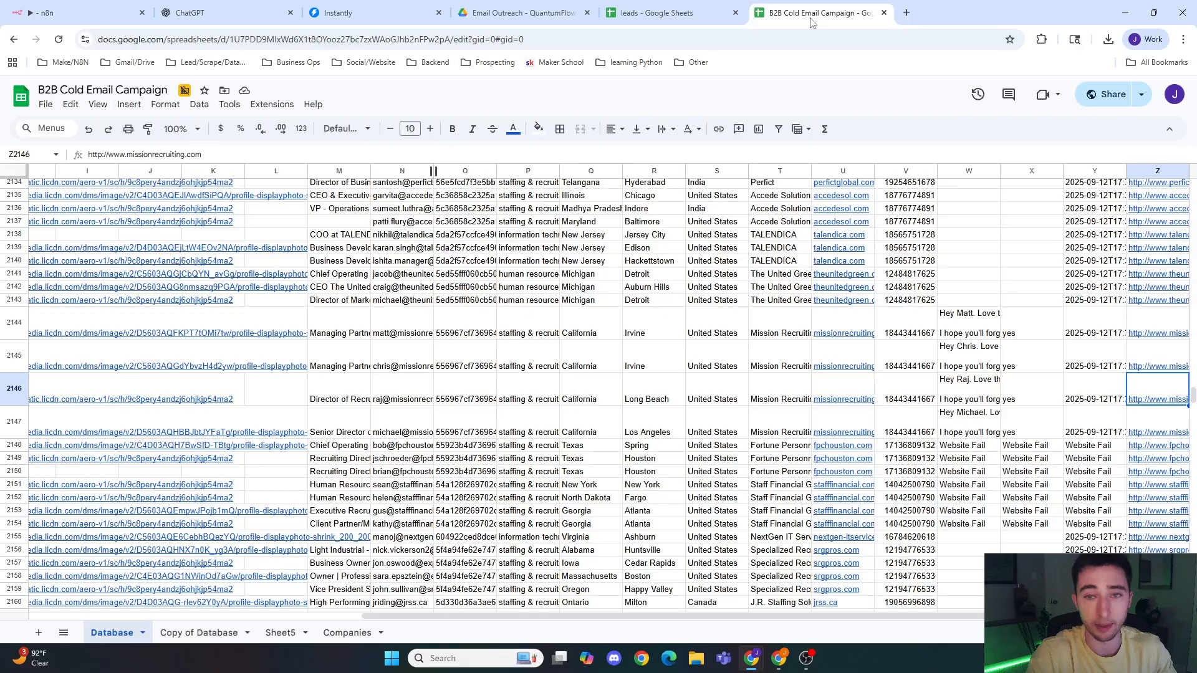
{"action": "left_click", "coordinate": [199, 633]}
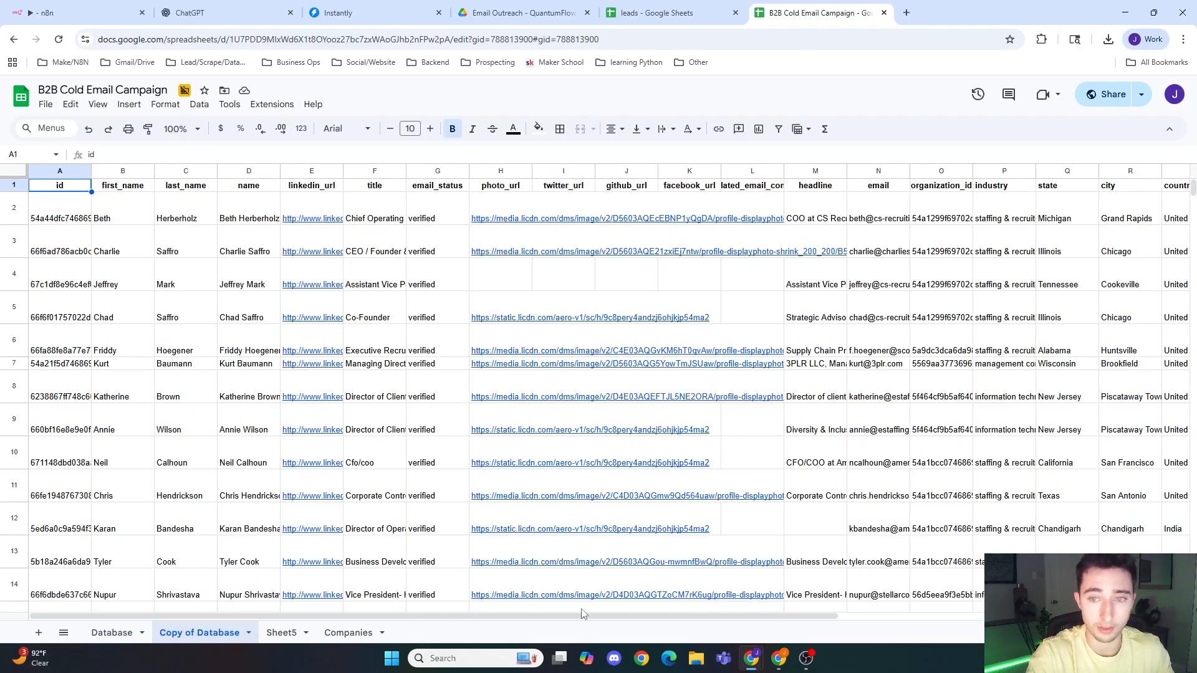
{"action": "scroll", "coordinate": [584, 611], "scroll_direction": "down", "scroll_amount": 5}
{"action": "left_click_drag", "start_coordinate": [644, 619], "coordinate": [977, 619]}
{"action": "scroll", "coordinate": [1004, 496], "scroll_direction": "down", "scroll_amount": 15}
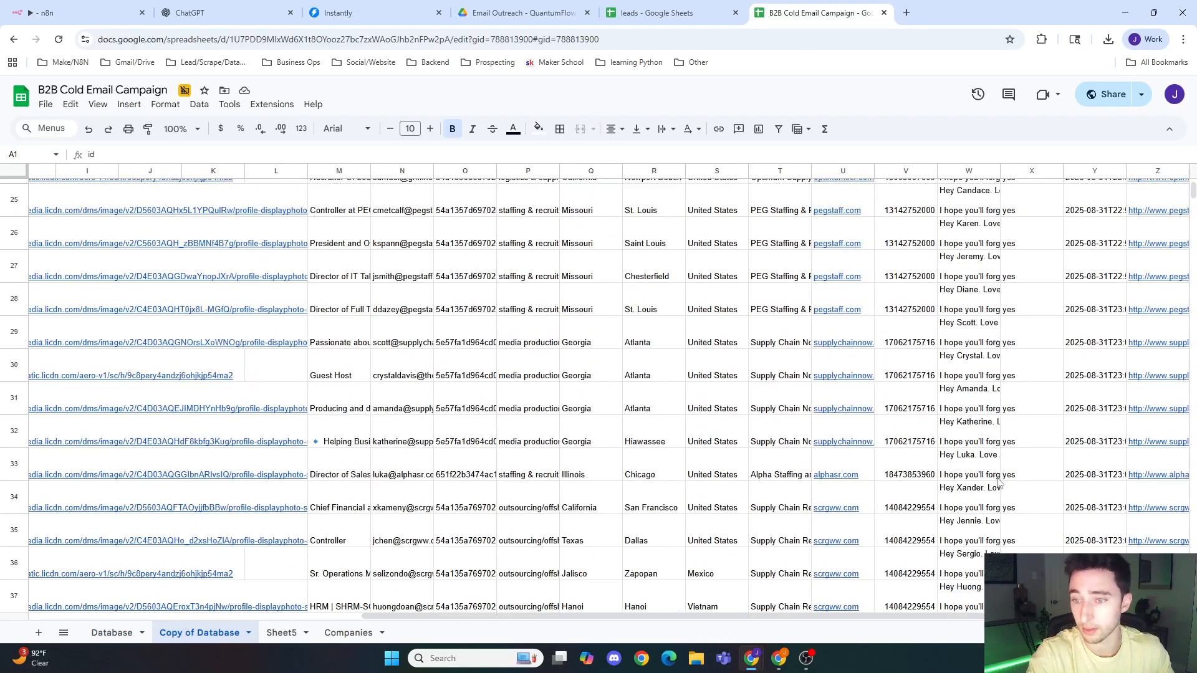
{"action": "left_click_drag", "start_coordinate": [1192, 194], "coordinate": [1190, 477]}
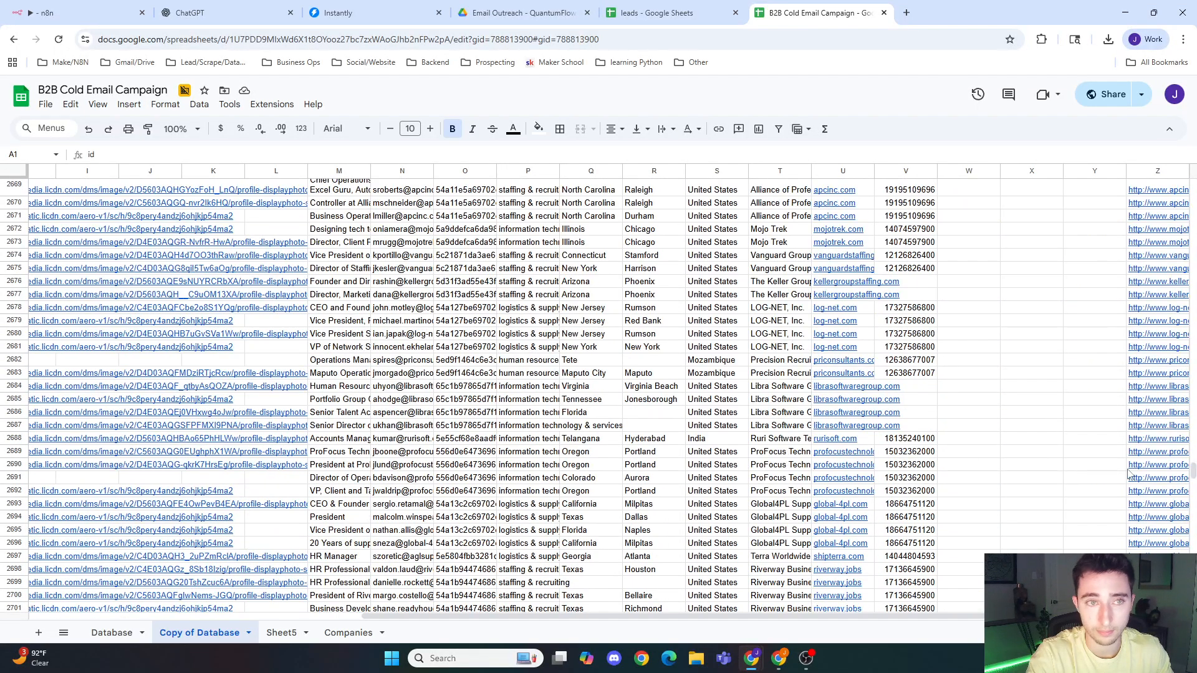
- Compare the exported leads spreadsheet with the personalization, status and date columns of the Database sheet
{"action": "scroll", "coordinate": [747, 427], "scroll_direction": "up", "scroll_amount": 1}
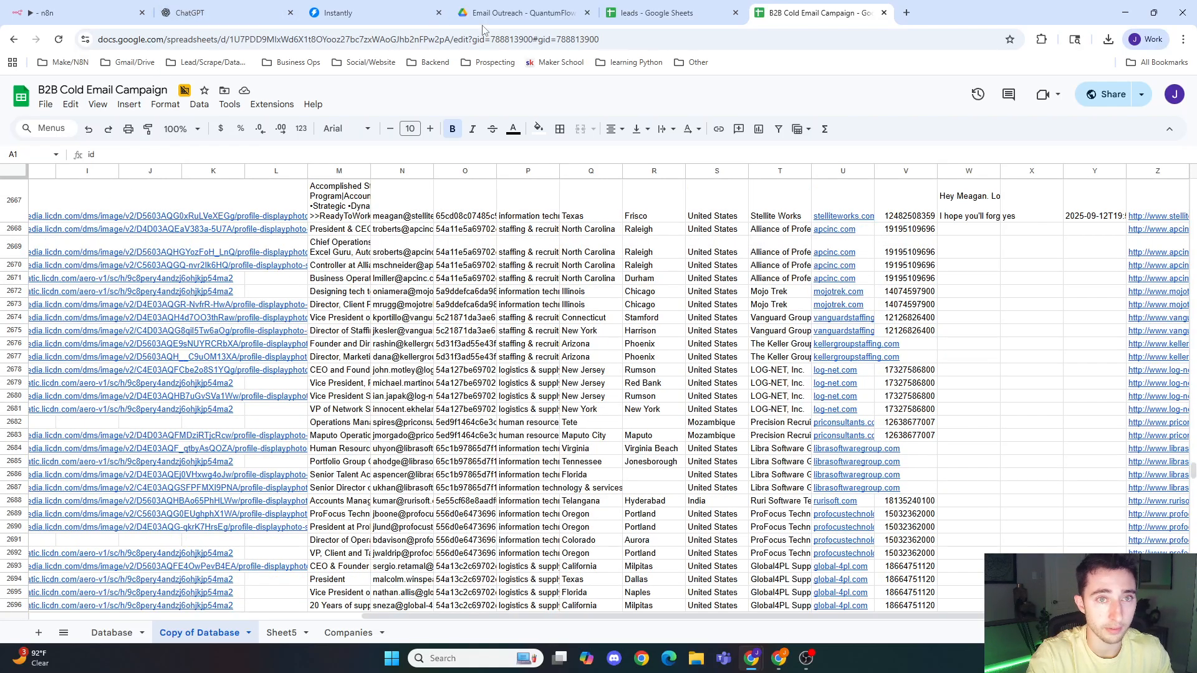
{"action": "left_click", "coordinate": [670, 13]}
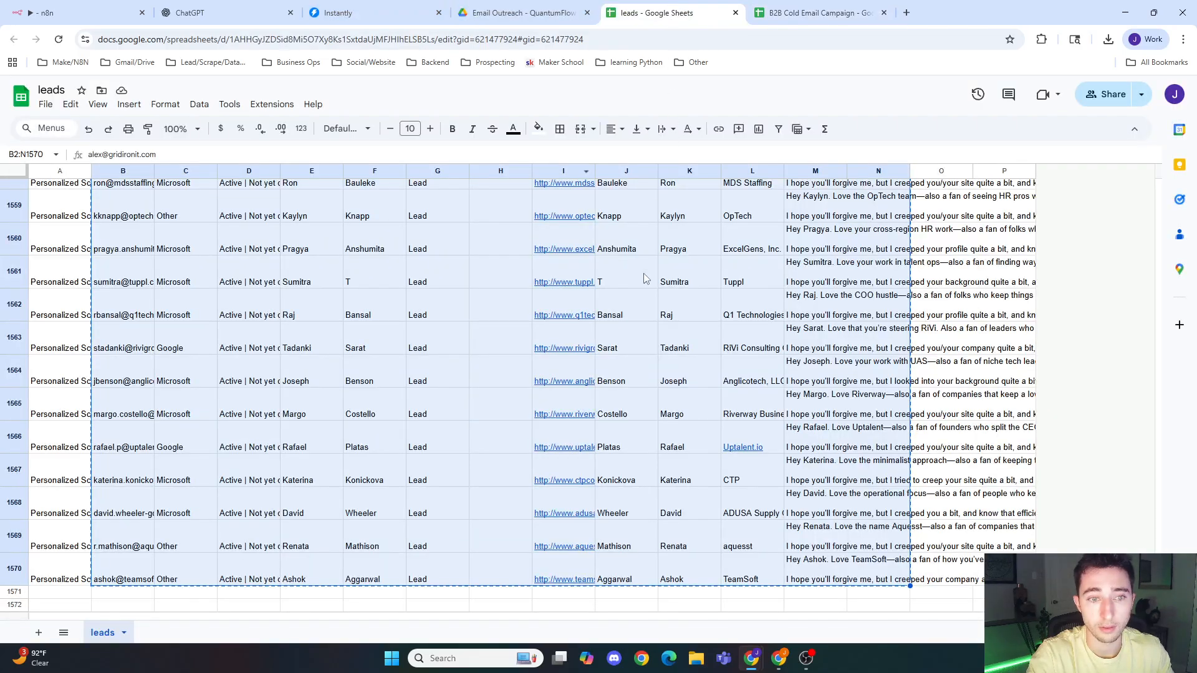
{"action": "scroll", "coordinate": [693, 331], "scroll_direction": "down", "scroll_amount": 2}
{"action": "scroll", "coordinate": [693, 327], "scroll_direction": "up", "scroll_amount": 2}
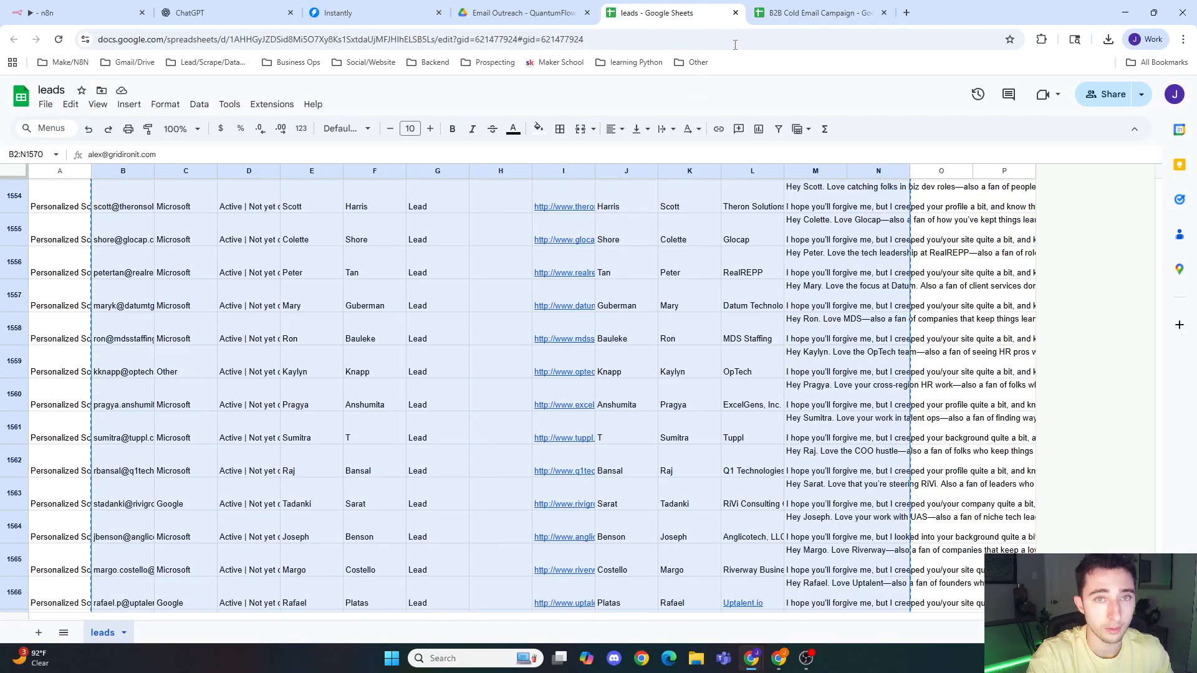
{"action": "left_click", "coordinate": [813, 13]}
{"action": "left_click", "coordinate": [112, 633]}
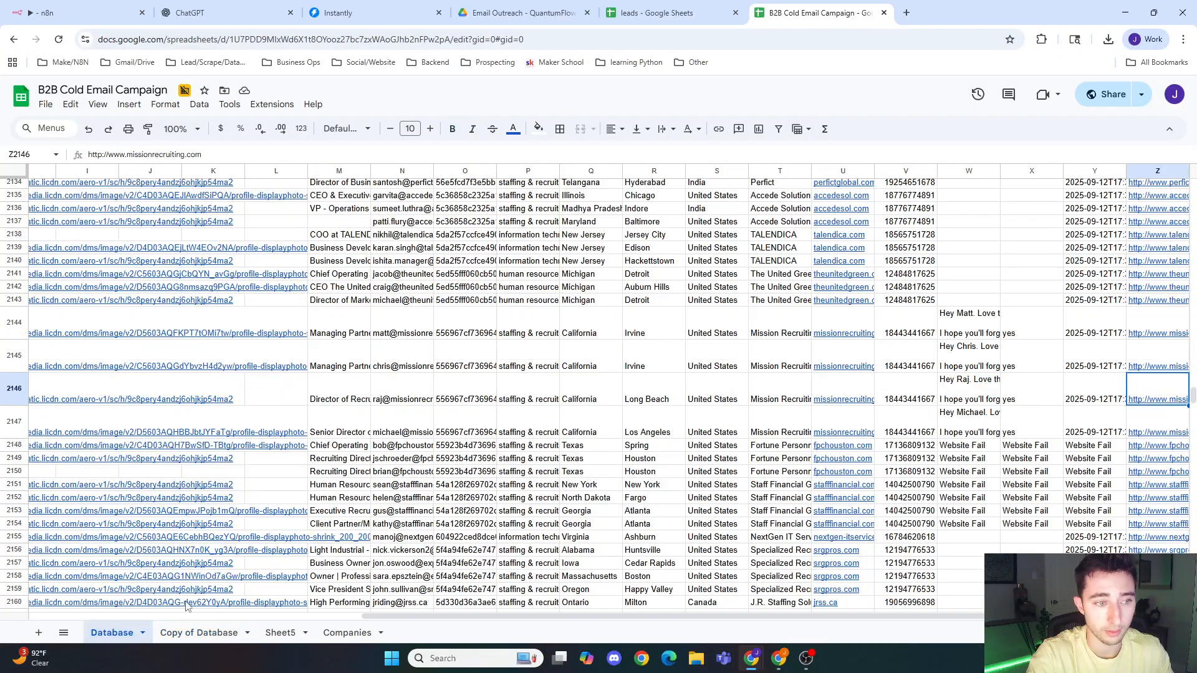
{"action": "scroll", "coordinate": [1013, 414], "scroll_direction": "up", "scroll_amount": 20}
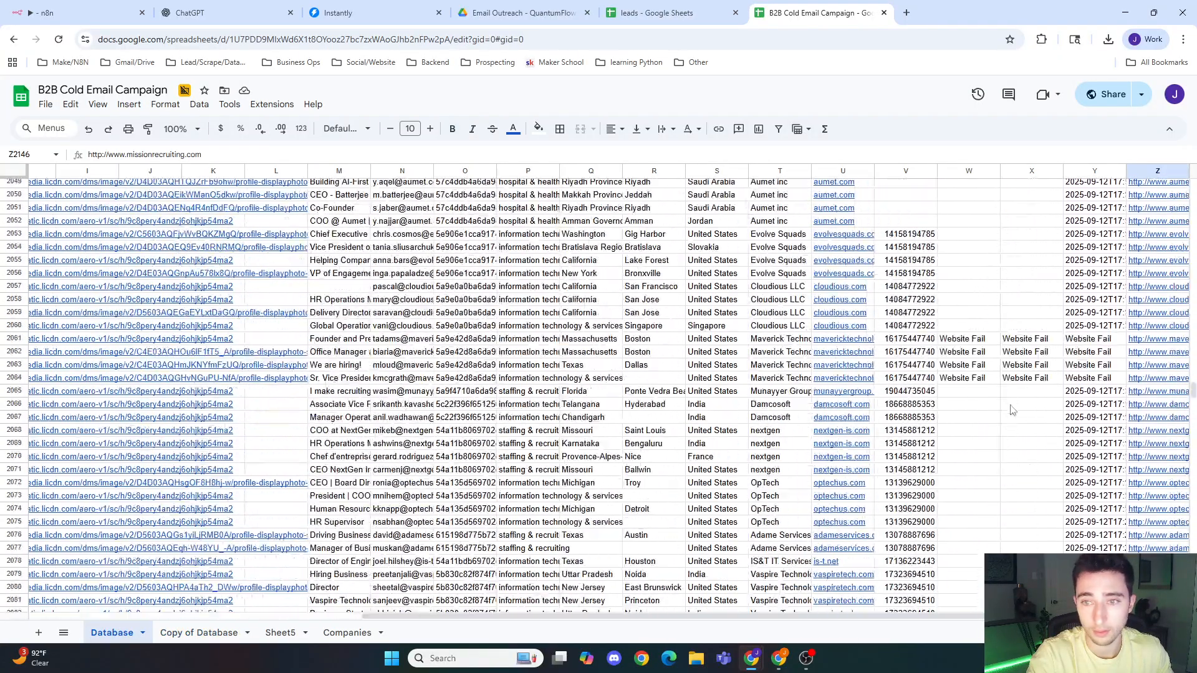
{"action": "scroll", "coordinate": [1012, 414], "scroll_direction": "up", "scroll_amount": 20}
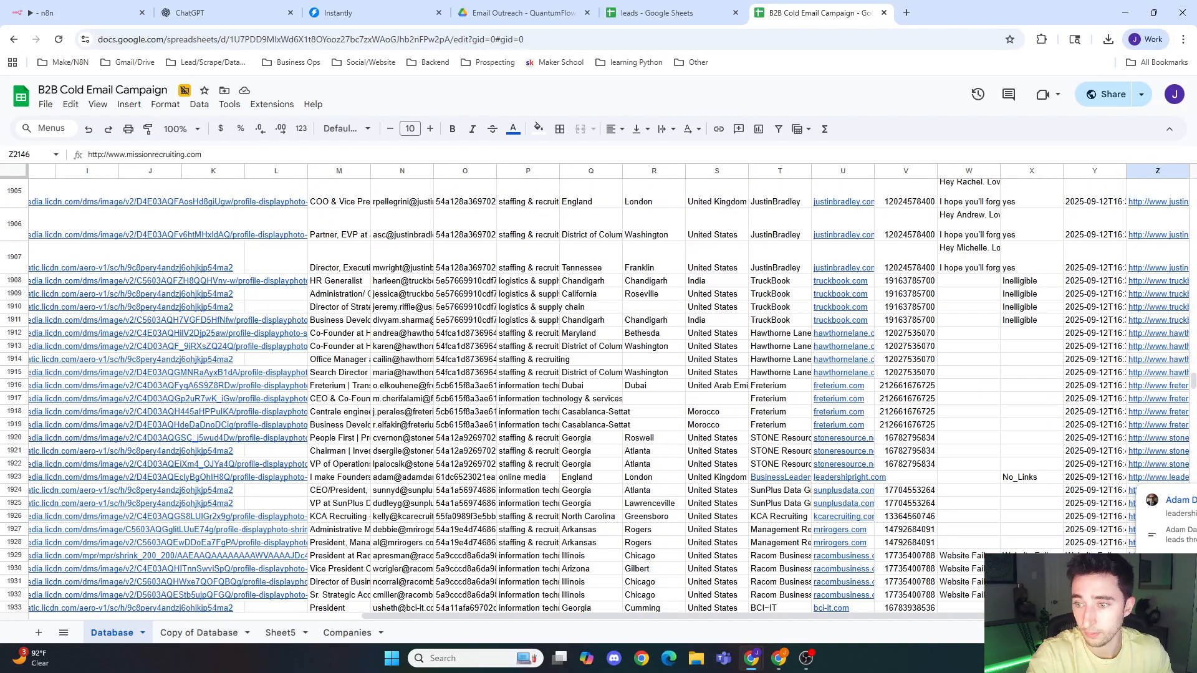
{"action": "left_click_drag", "start_coordinate": [1191, 396], "coordinate": [1192, 394]}
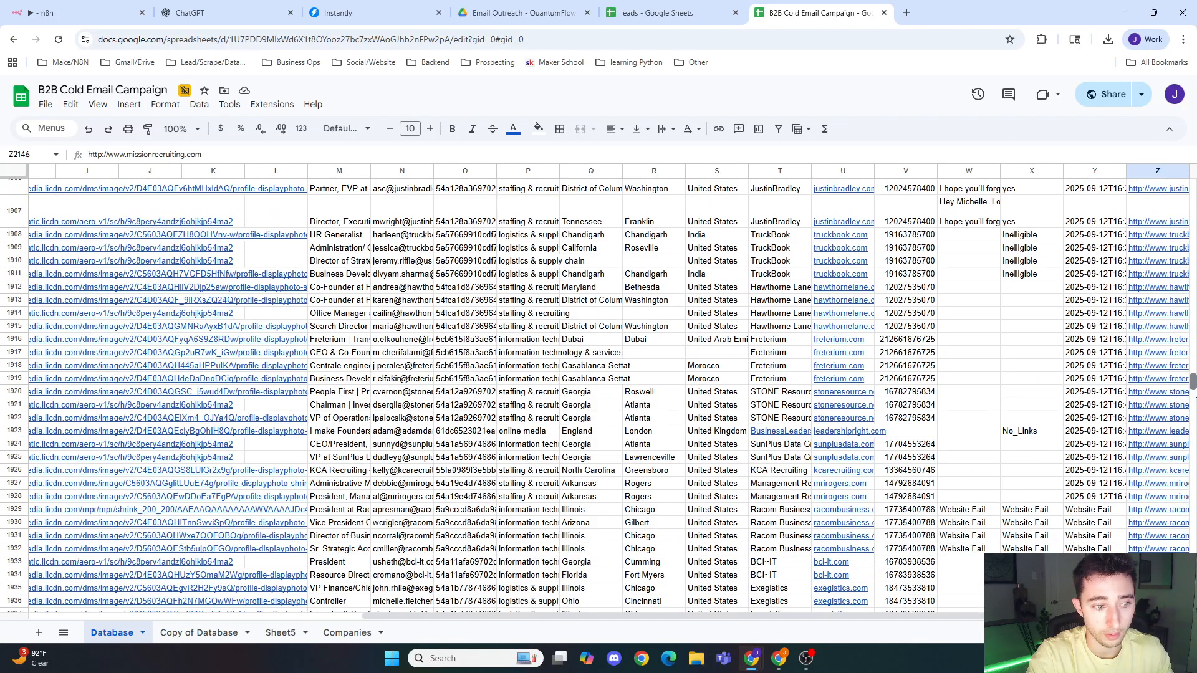
- Check the leads spreadsheet, Copy of Database and the Instantly campaign's lead list against one another
{"action": "left_click", "coordinate": [664, 7]}
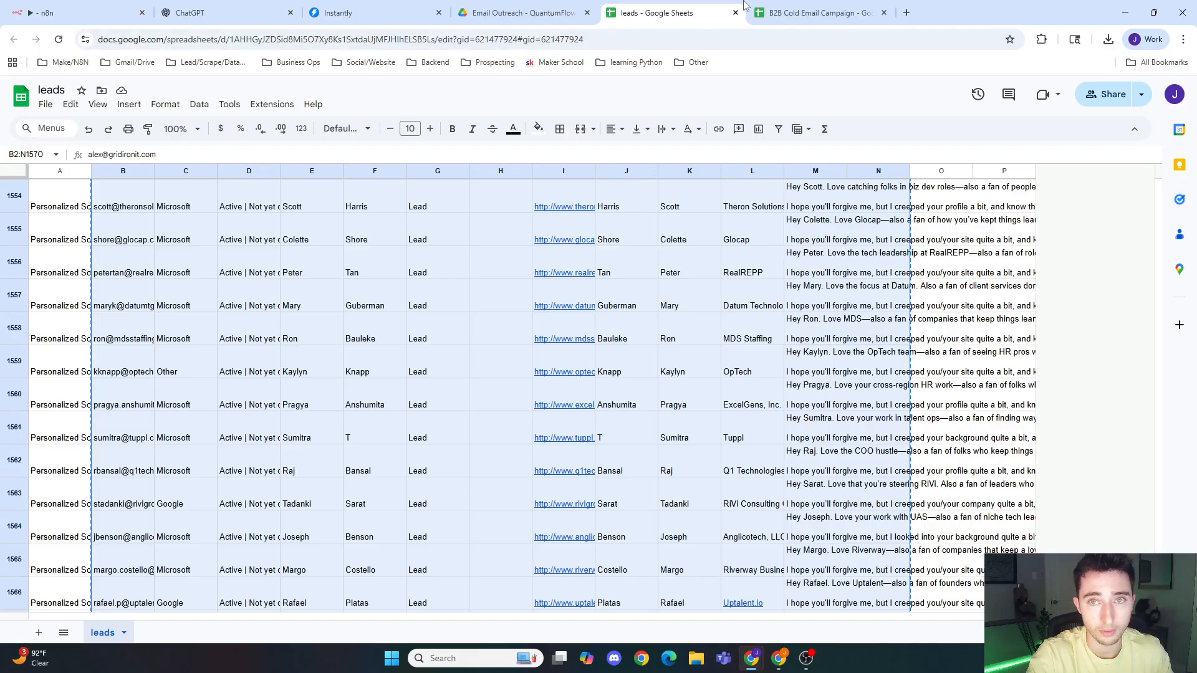
{"action": "left_click", "coordinate": [761, 12]}
{"action": "left_click", "coordinate": [202, 631]}
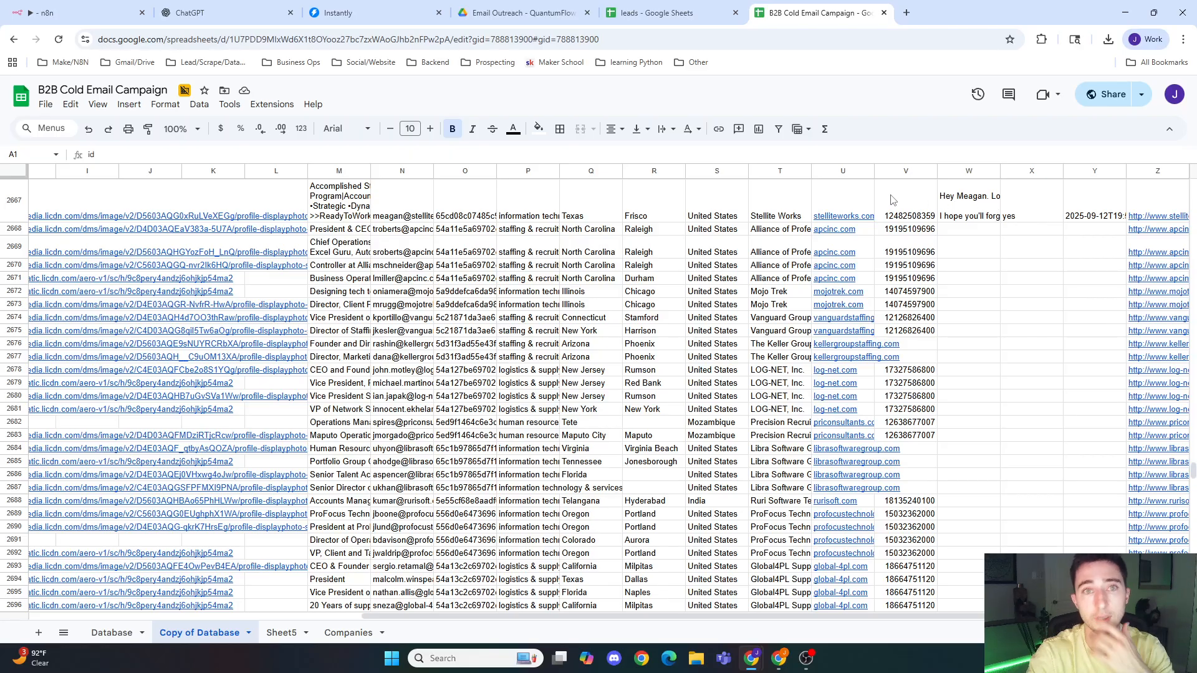
{"action": "left_click", "coordinate": [354, 6]}
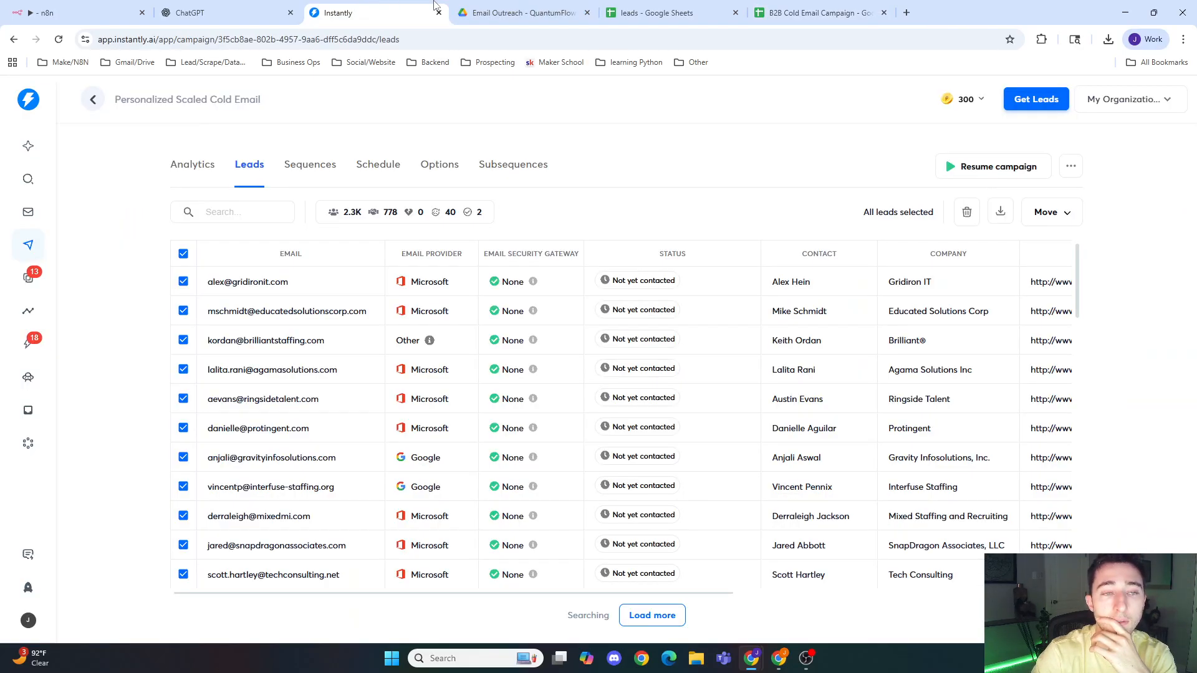
{"action": "left_click", "coordinate": [773, 13]}
- Return to the Database sheet and examine the personalization and status entries across its earlier rows
{"action": "left_click", "coordinate": [110, 633]}
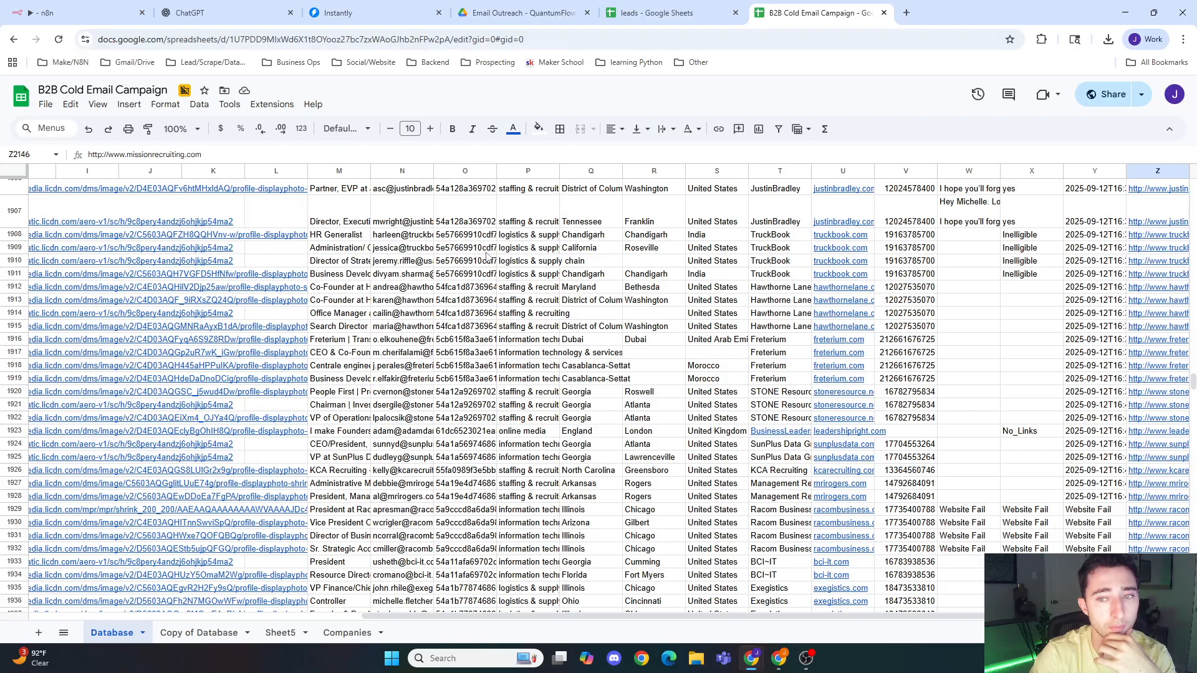
{"action": "scroll", "coordinate": [487, 255], "scroll_direction": "down", "scroll_amount": 5}
{"action": "scroll", "coordinate": [492, 267], "scroll_direction": "up", "scroll_amount": 5}
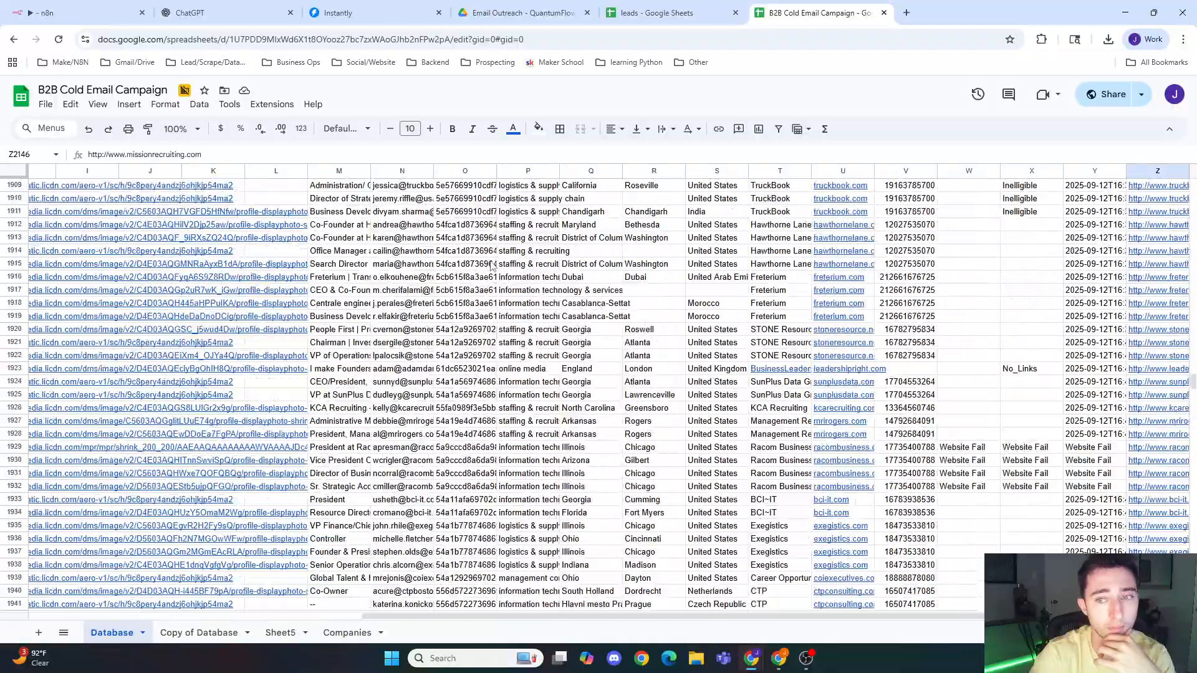
{"action": "scroll", "coordinate": [492, 267], "scroll_direction": "up", "scroll_amount": 20}
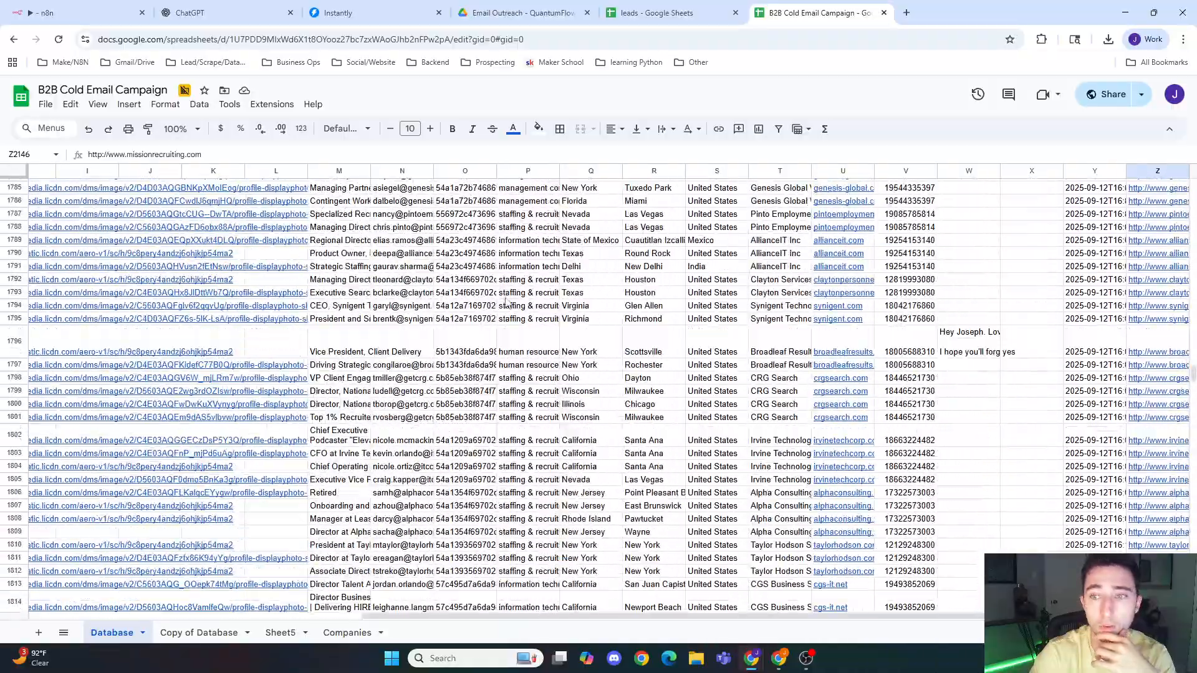
{"action": "scroll", "coordinate": [506, 302], "scroll_direction": "up", "scroll_amount": 20}
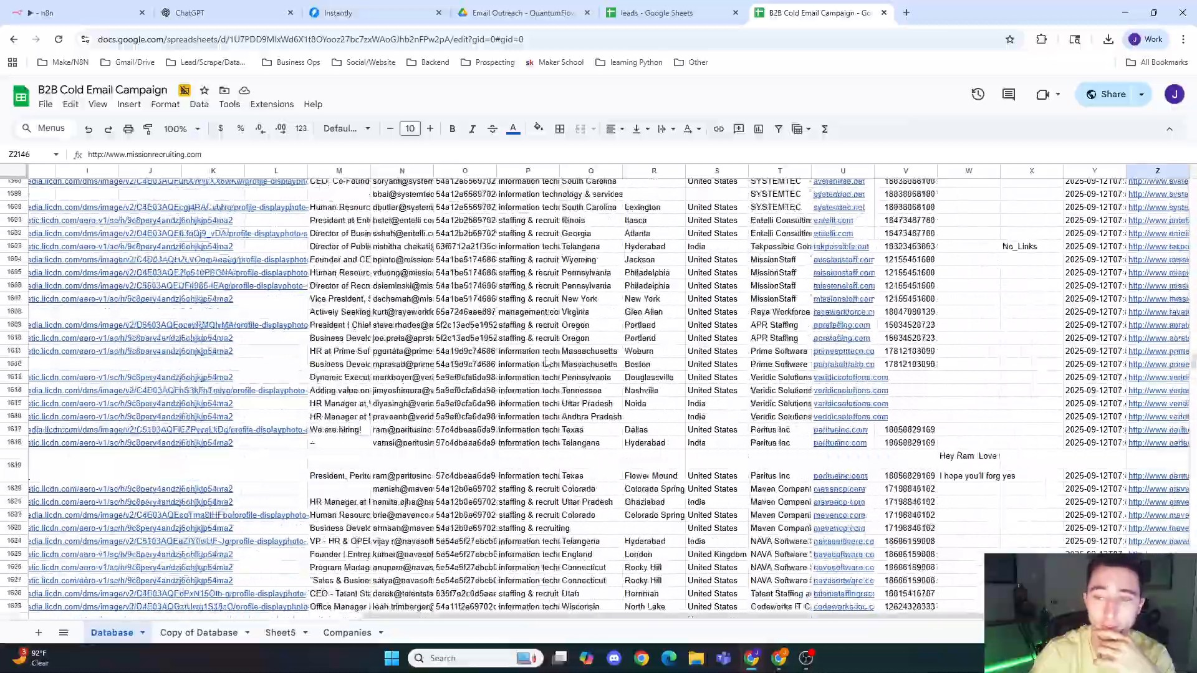
{"action": "scroll", "coordinate": [545, 363], "scroll_direction": "up", "scroll_amount": 20}
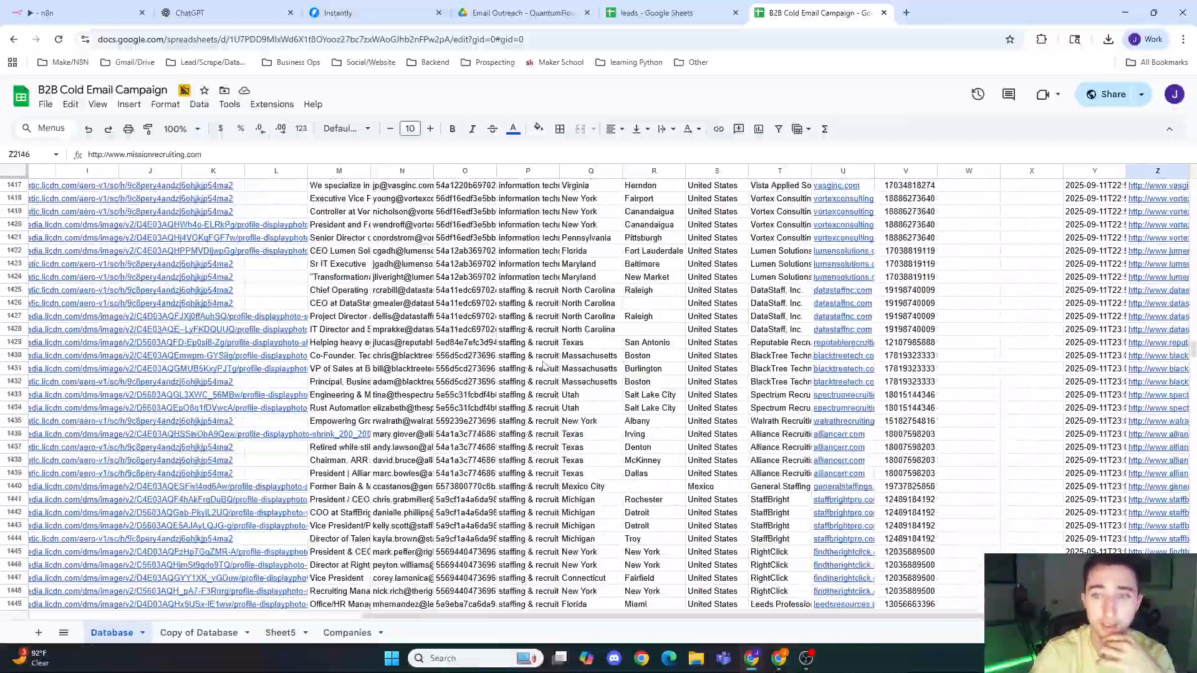
{"action": "scroll", "coordinate": [544, 366], "scroll_direction": "up", "scroll_amount": 20}
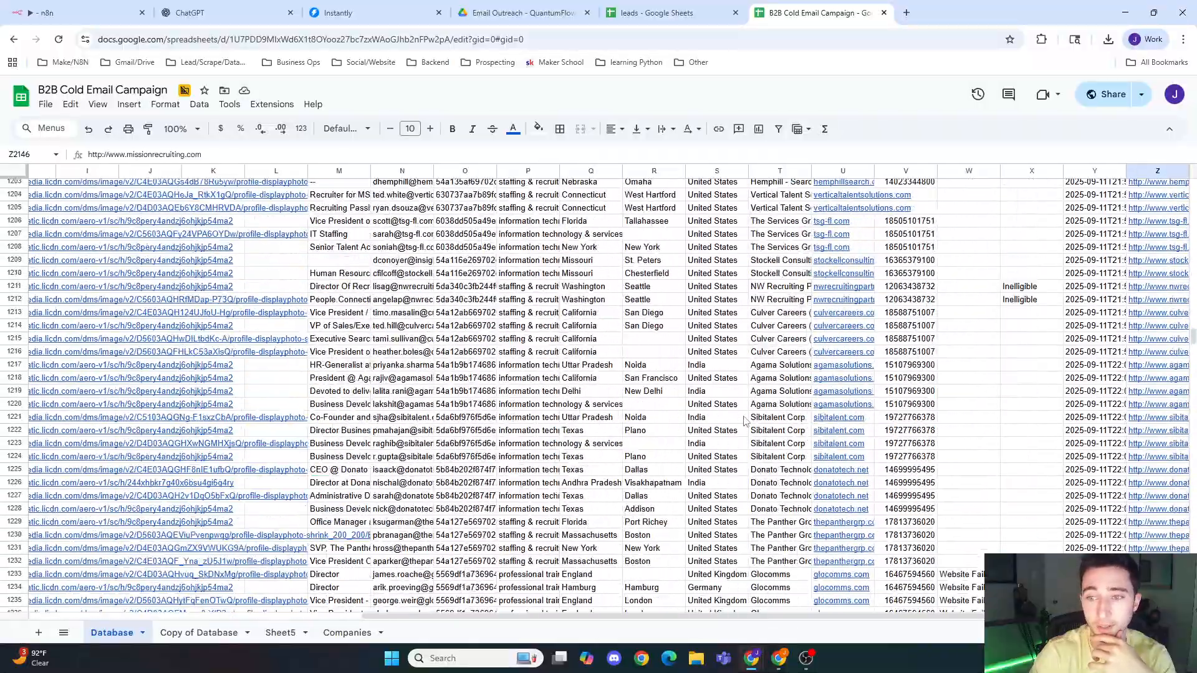
{"action": "scroll", "coordinate": [743, 422], "scroll_direction": "down", "scroll_amount": 5}
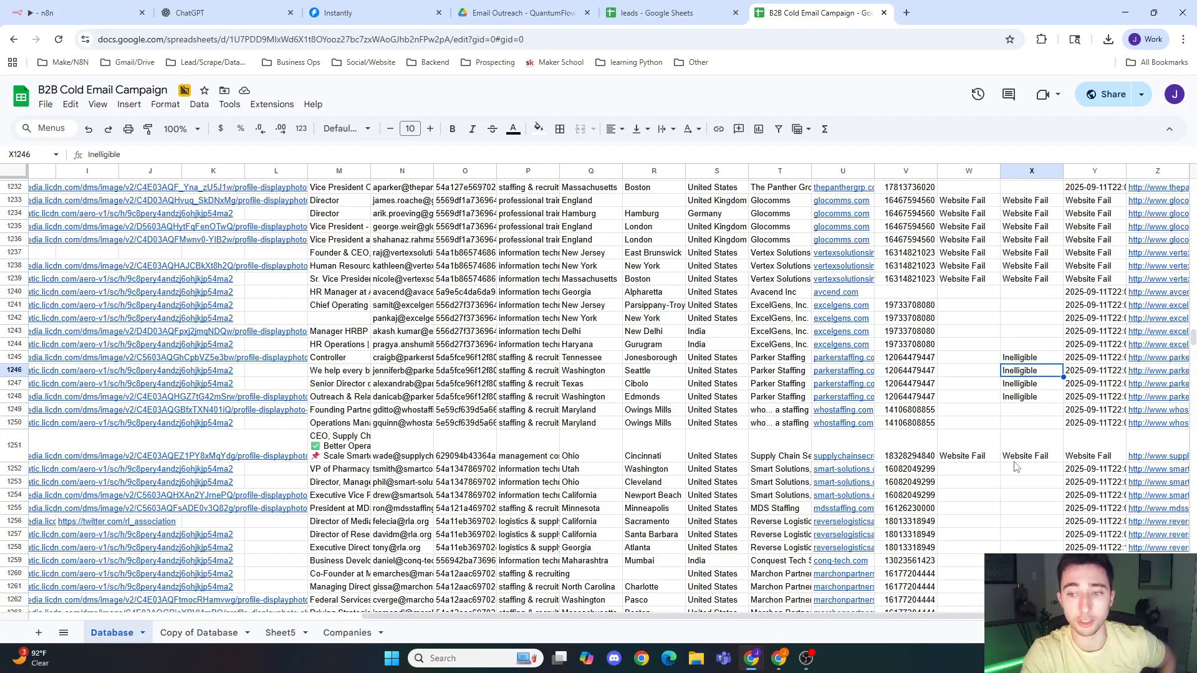
{"action": "scroll", "coordinate": [1013, 436], "scroll_direction": "up", "scroll_amount": 5}
- Go through the column X status cells of the Database sheet from row 1233 to row 1246
{"action": "left_click", "coordinate": [1024, 388]}
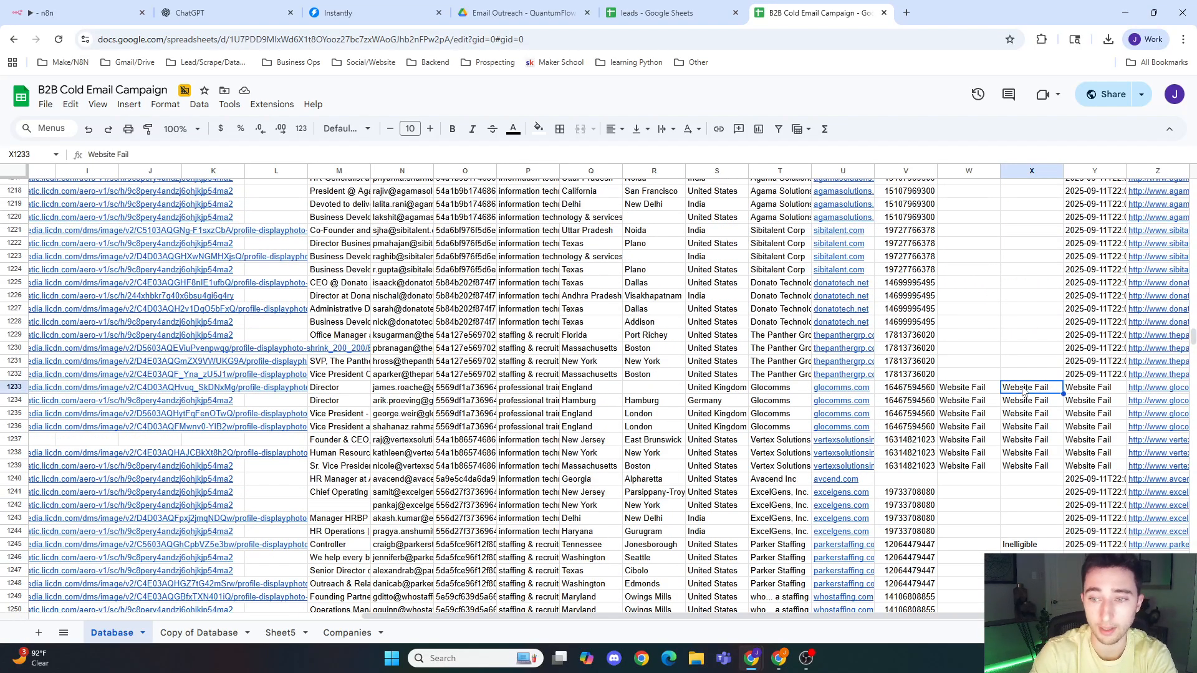
{"action": "key", "text": "Down"}
{"action": "key", "text": "Down"}
{"action": "key", "text": "Down"}
{"action": "key", "text": "Down"}
{"action": "key", "text": "Down"}
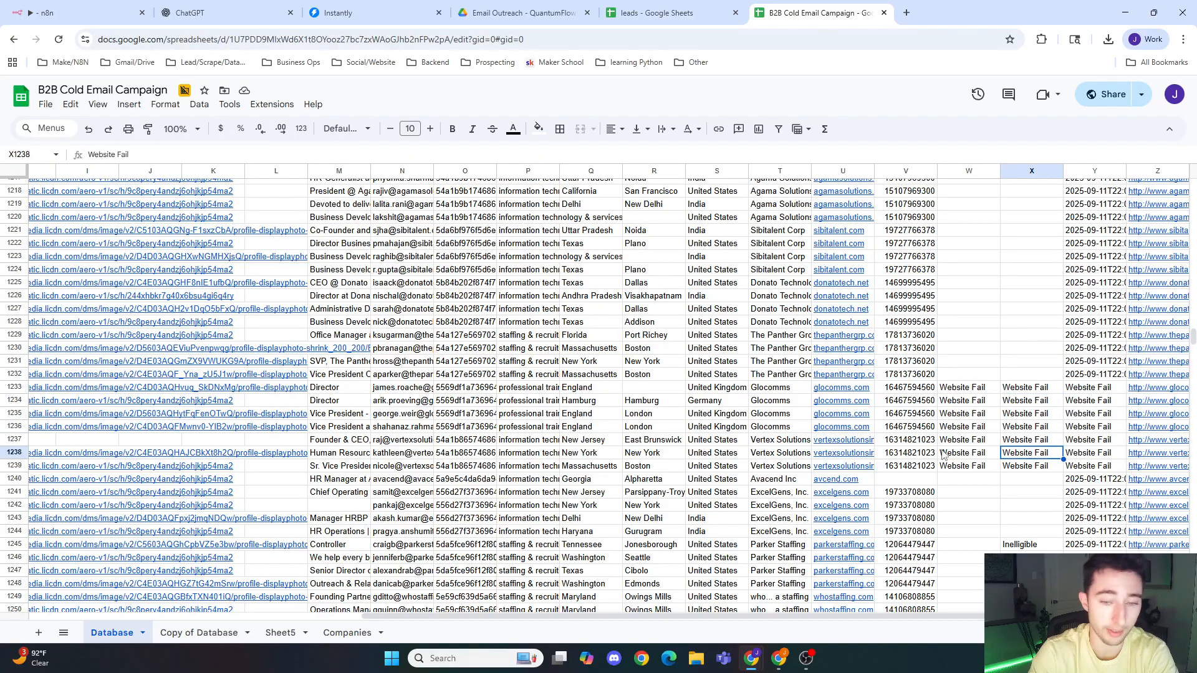
{"action": "key", "text": "Down"}
{"action": "key", "text": "Down"}
{"action": "key", "text": "Down"}
{"action": "key", "text": "Down"}
{"action": "key", "text": "Down"}
{"action": "key", "text": "Down"}
{"action": "key", "text": "Down"}
{"action": "key", "text": "Down"}
- Inspect the personalization text in column W of the Database sheet, including the entry in row 1036
{"action": "scroll", "coordinate": [954, 473], "scroll_direction": "up", "scroll_amount": 6}
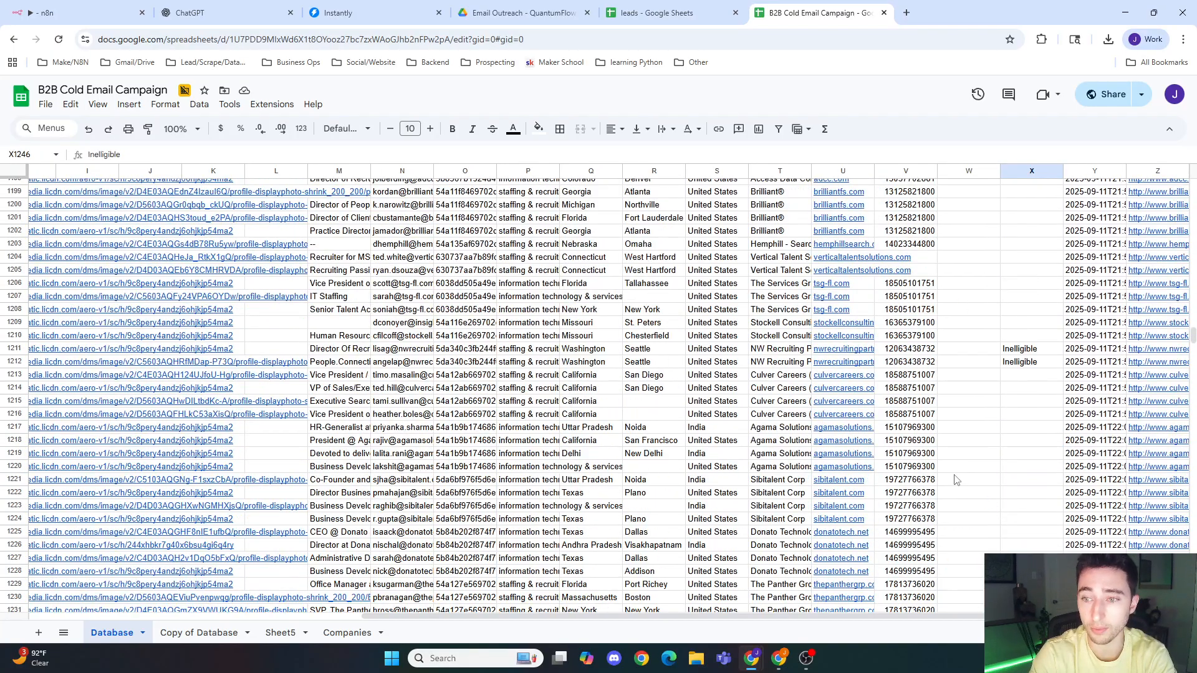
{"action": "scroll", "coordinate": [956, 480], "scroll_direction": "up", "scroll_amount": 15}
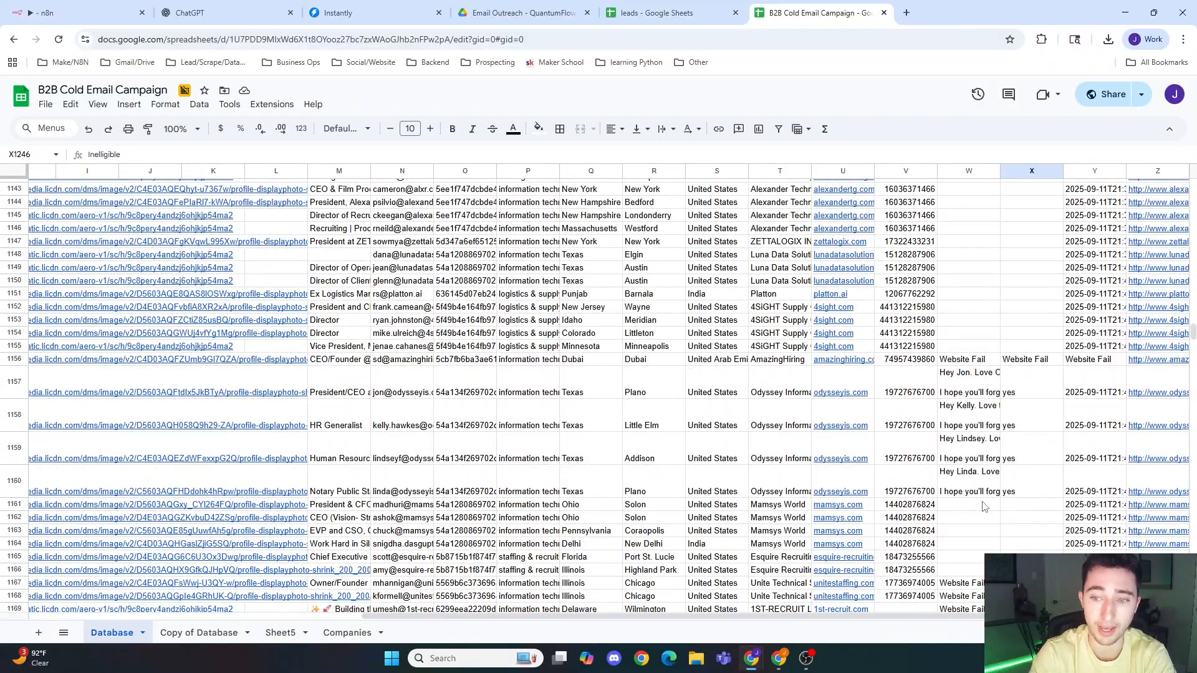
{"action": "scroll", "coordinate": [983, 506], "scroll_direction": "up", "scroll_amount": 20}
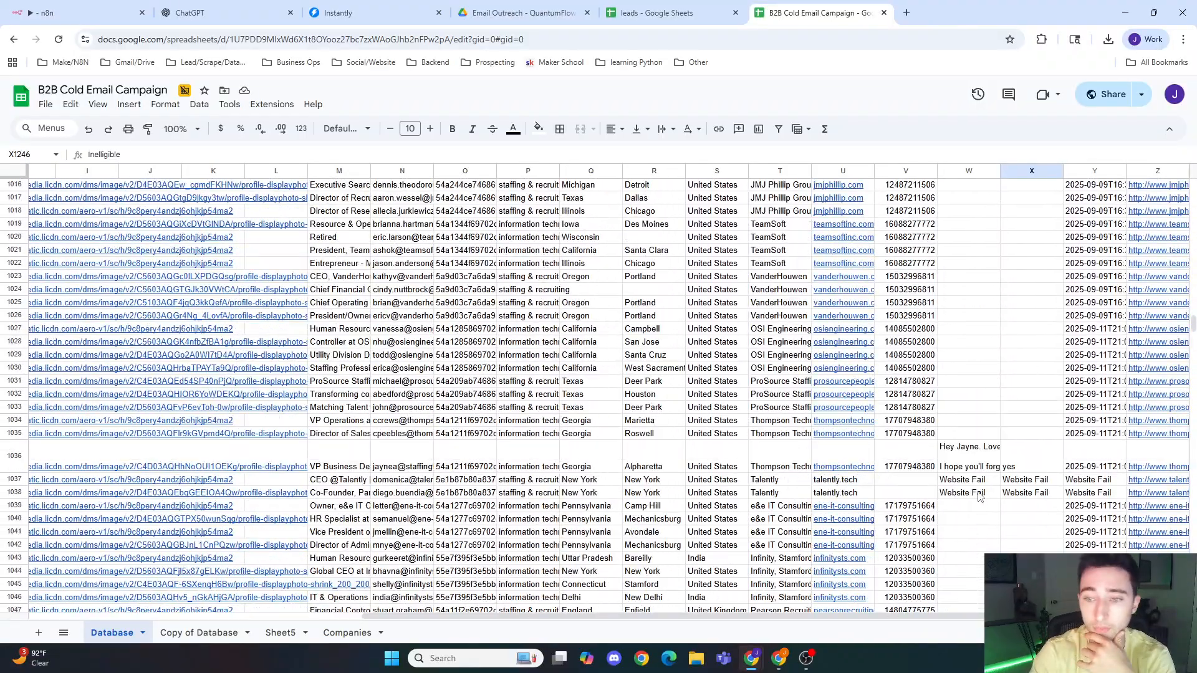
{"action": "left_click", "coordinate": [962, 465]}
{"action": "scroll", "coordinate": [958, 463], "scroll_direction": "up", "scroll_amount": 20}
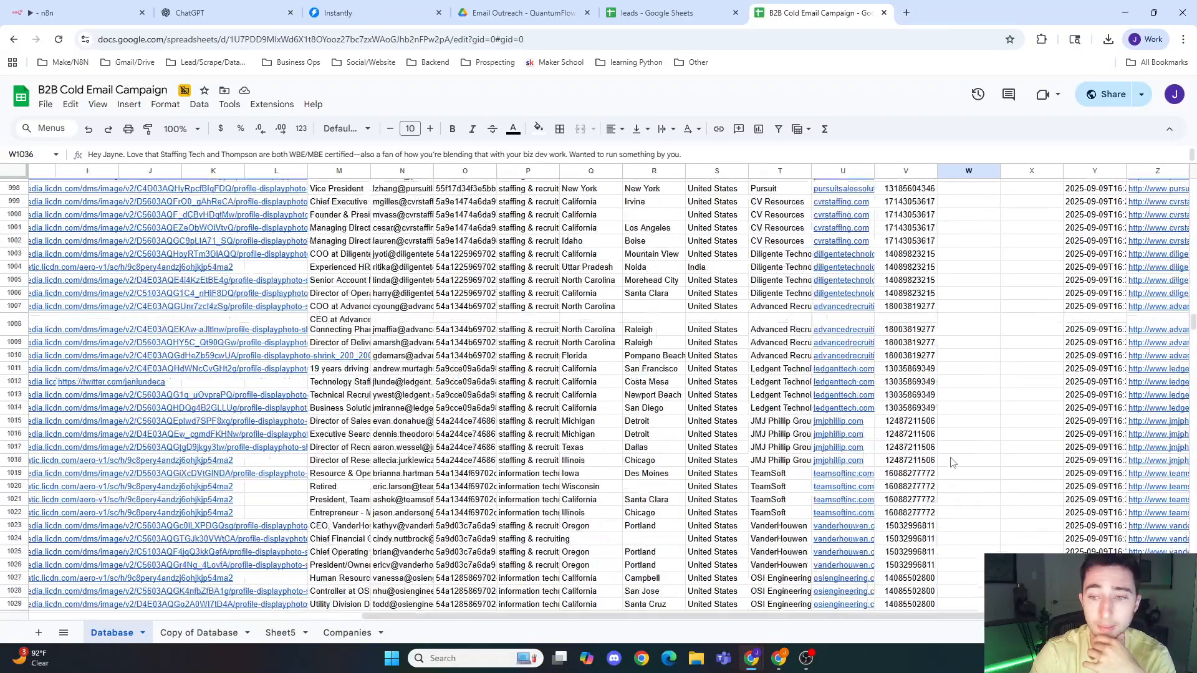
{"action": "scroll", "coordinate": [951, 463], "scroll_direction": "up", "scroll_amount": 8}
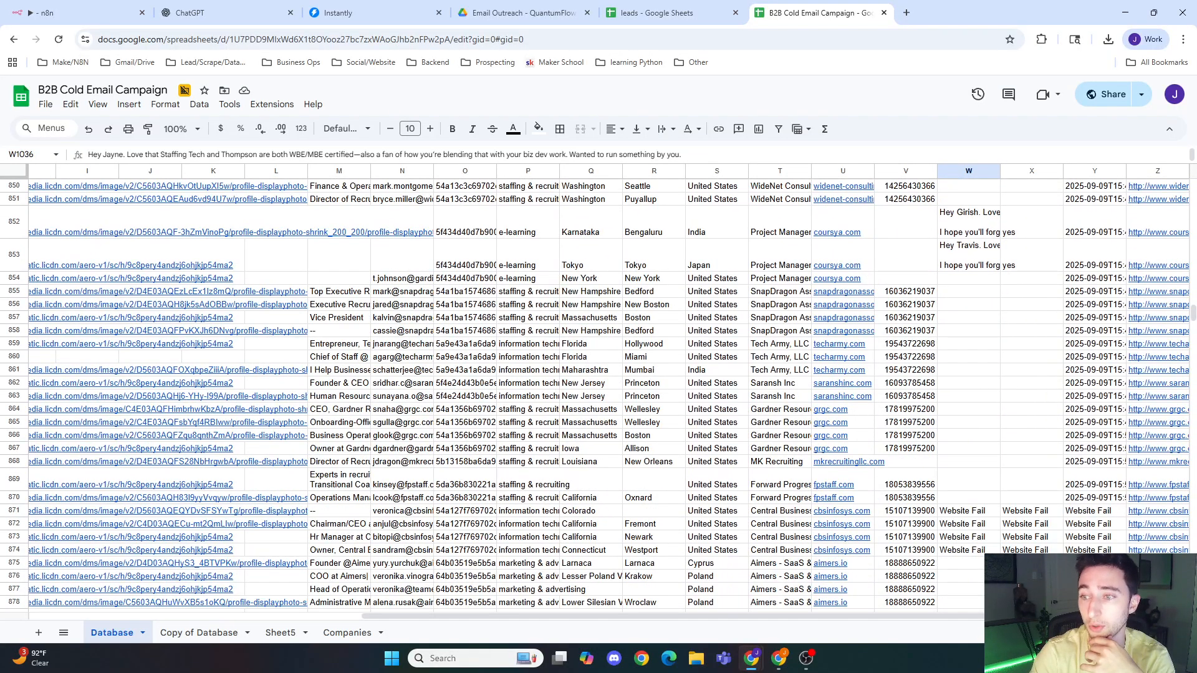
{"action": "mouse_move", "coordinate": [1193, 315]}
{"action": "left_mouse_down"}
{"action": "mouse_move", "coordinate": [1169, 495]}
{"action": "mouse_move", "coordinate": [1191, 331]}
{"action": "left_mouse_up"}
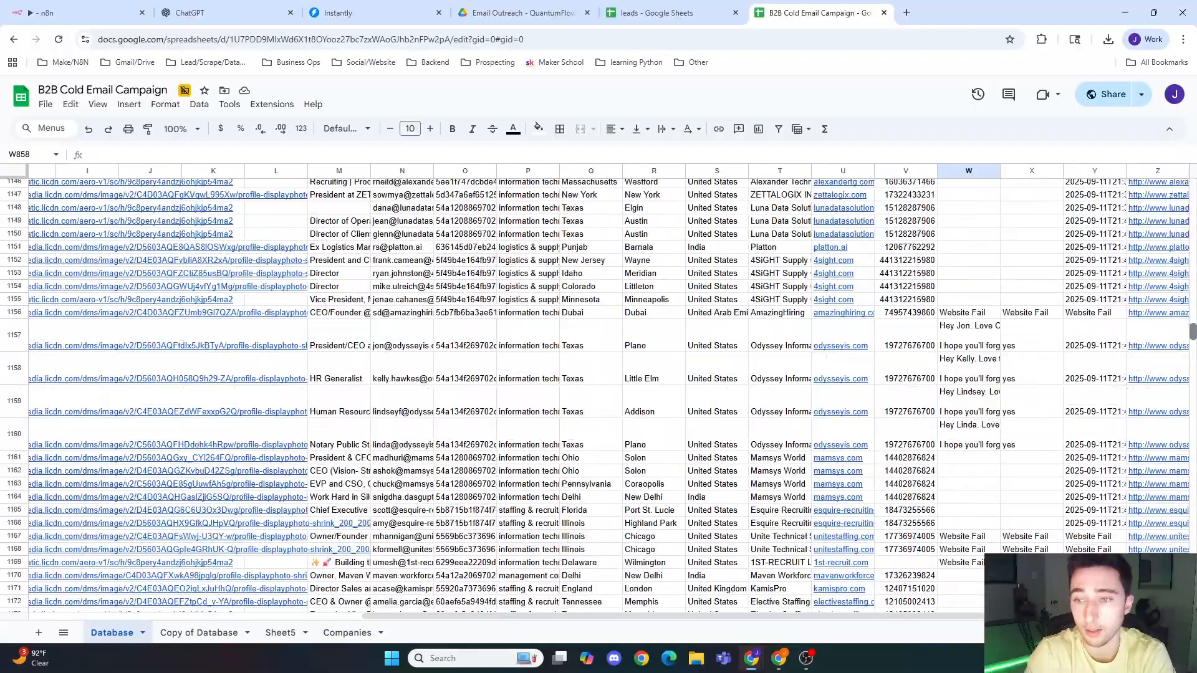
- Check the leads spreadsheet, then examine where the personalization and date entries end in Copy of Database
{"action": "left_click", "coordinate": [659, 7]}
{"action": "left_click", "coordinate": [813, 13]}
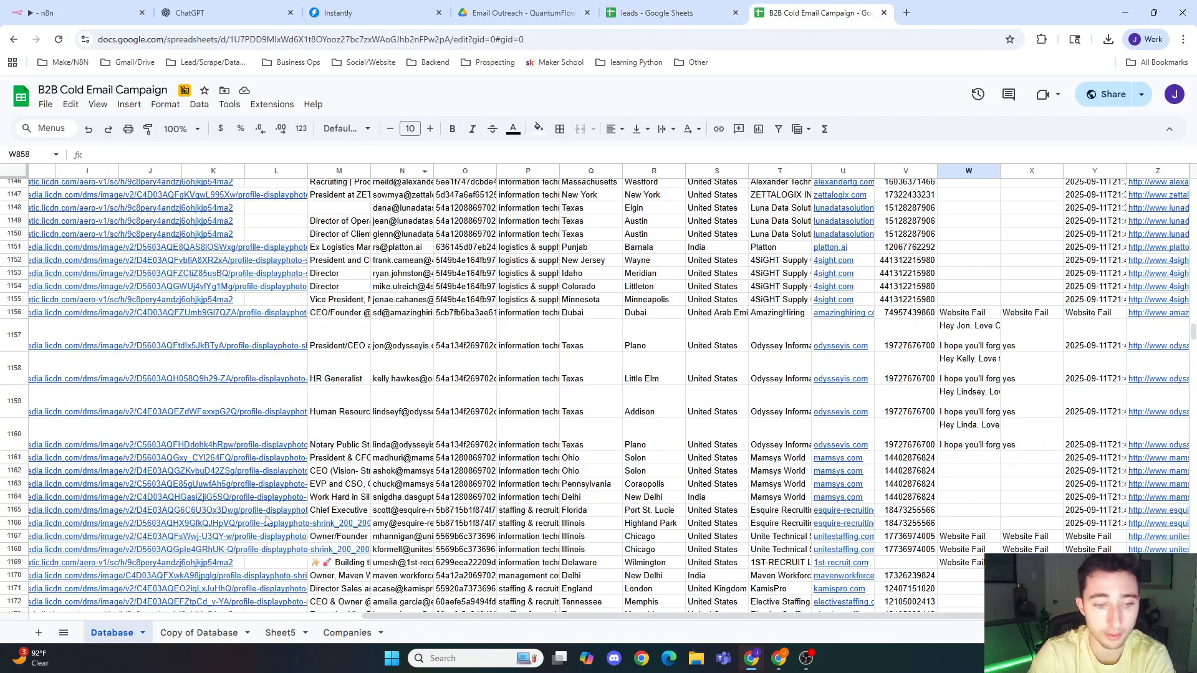
{"action": "left_click", "coordinate": [215, 631]}
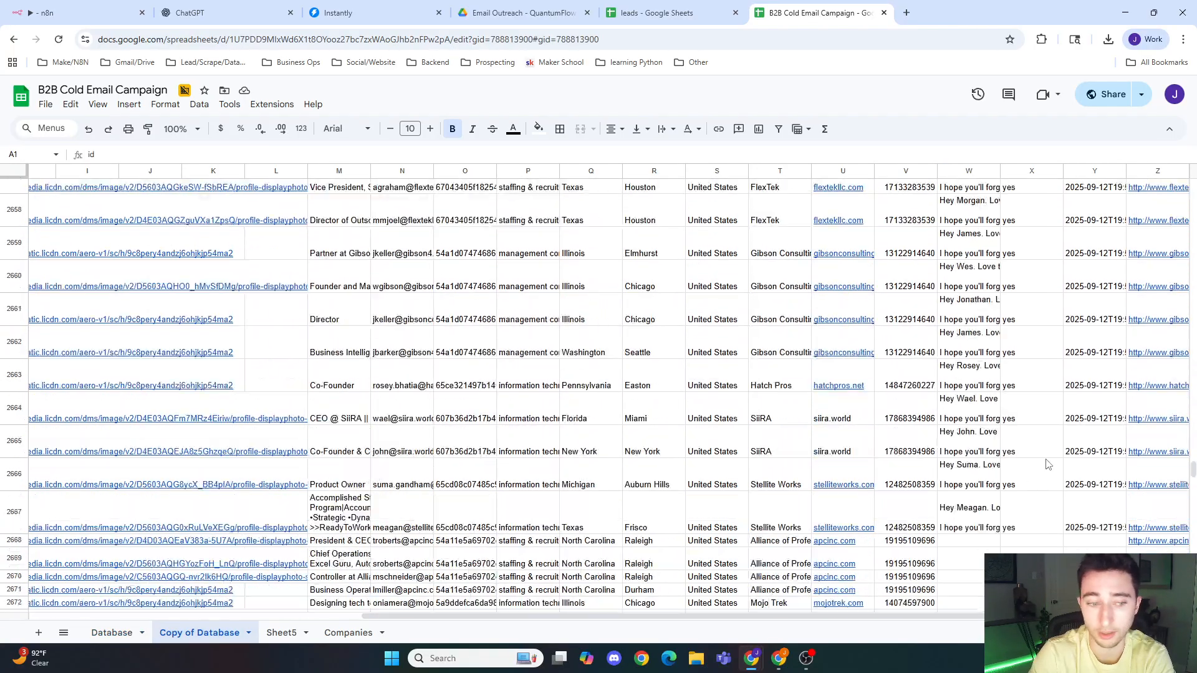
{"action": "scroll", "coordinate": [1150, 367], "scroll_direction": "down", "scroll_amount": 6}
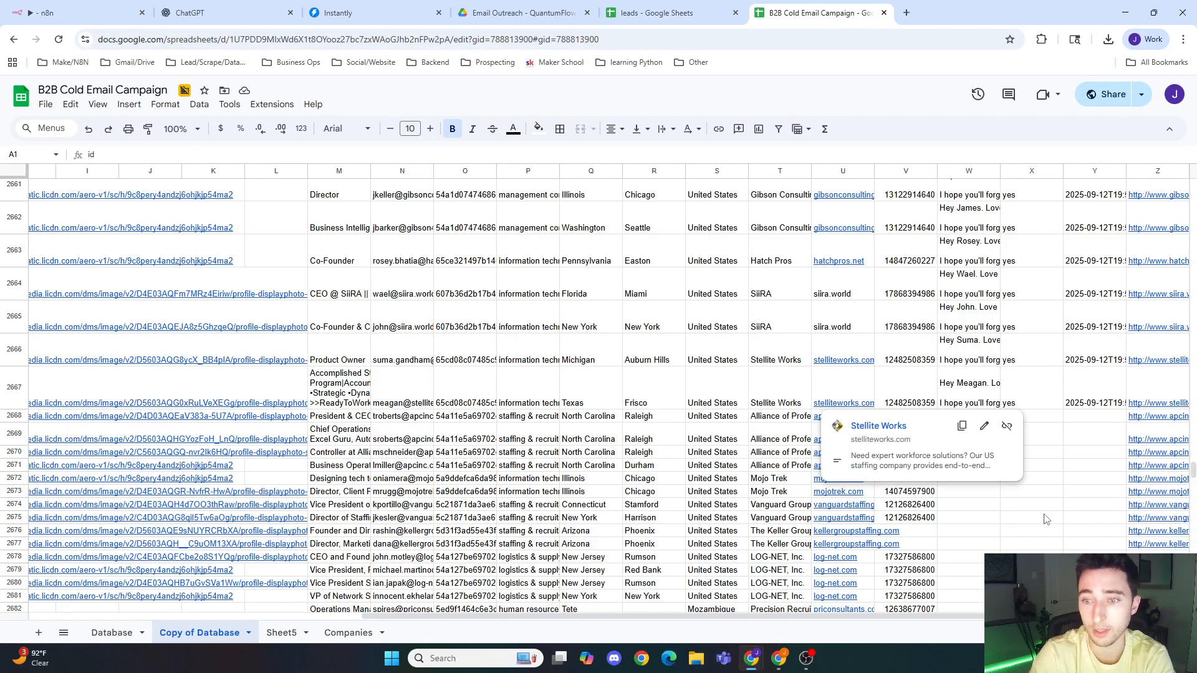
- In n8n, set the lower Update row node's sheet to Copy of Database and try executing its previous nodes
{"action": "left_click", "coordinate": [88, 12]}
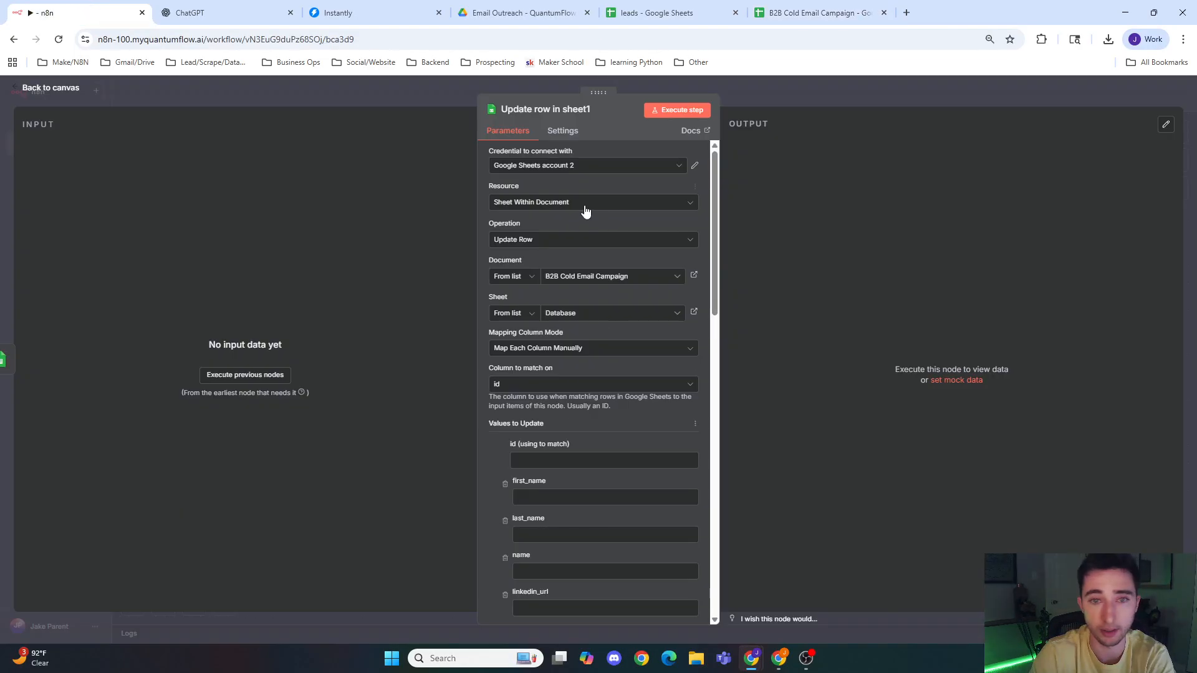
{"action": "left_click", "coordinate": [604, 313]}
{"action": "left_click", "coordinate": [580, 356]}
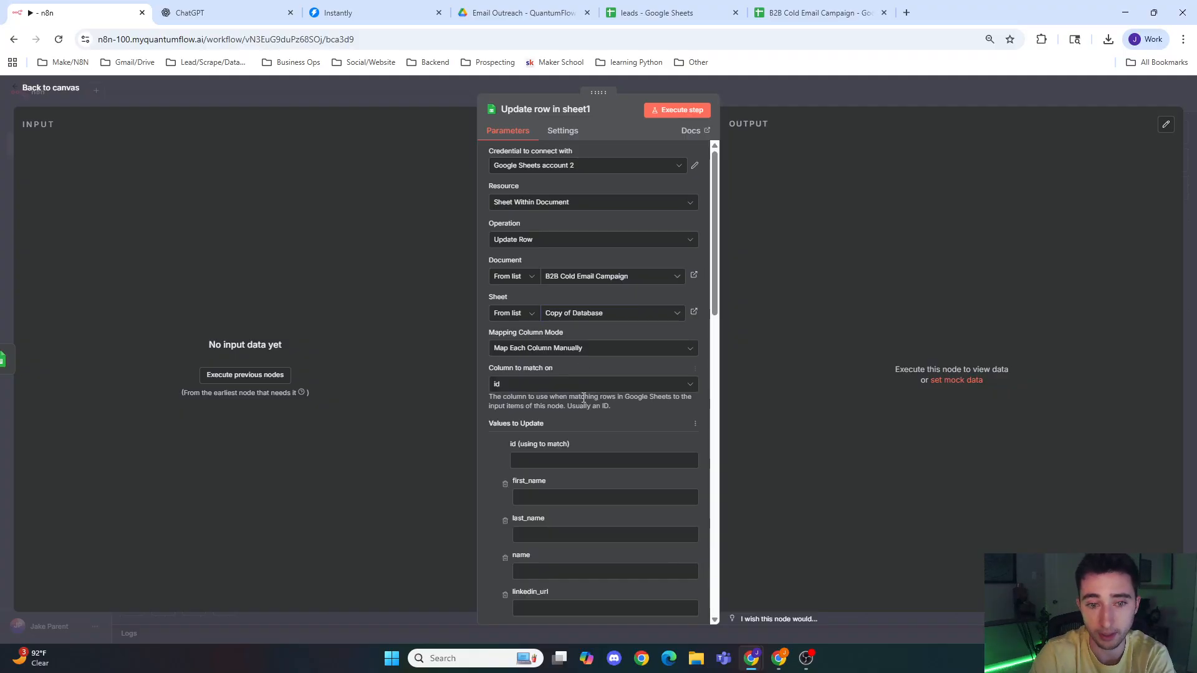
{"action": "left_click", "coordinate": [260, 375]}
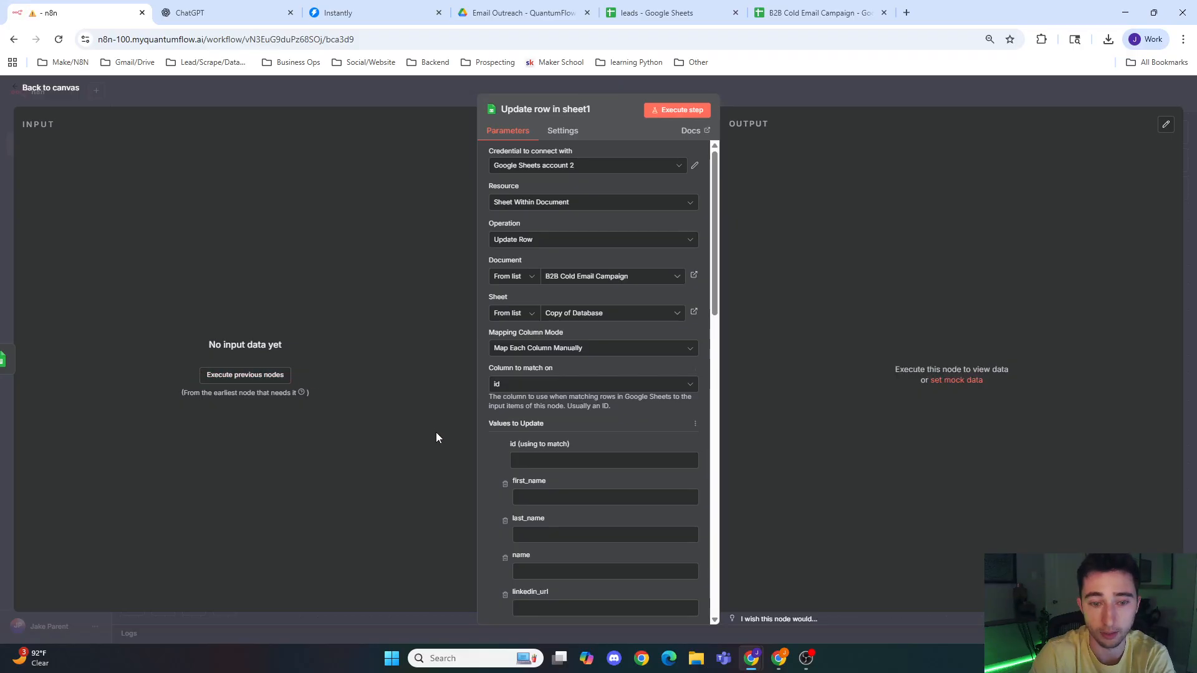
{"action": "left_click", "coordinate": [398, 94]}
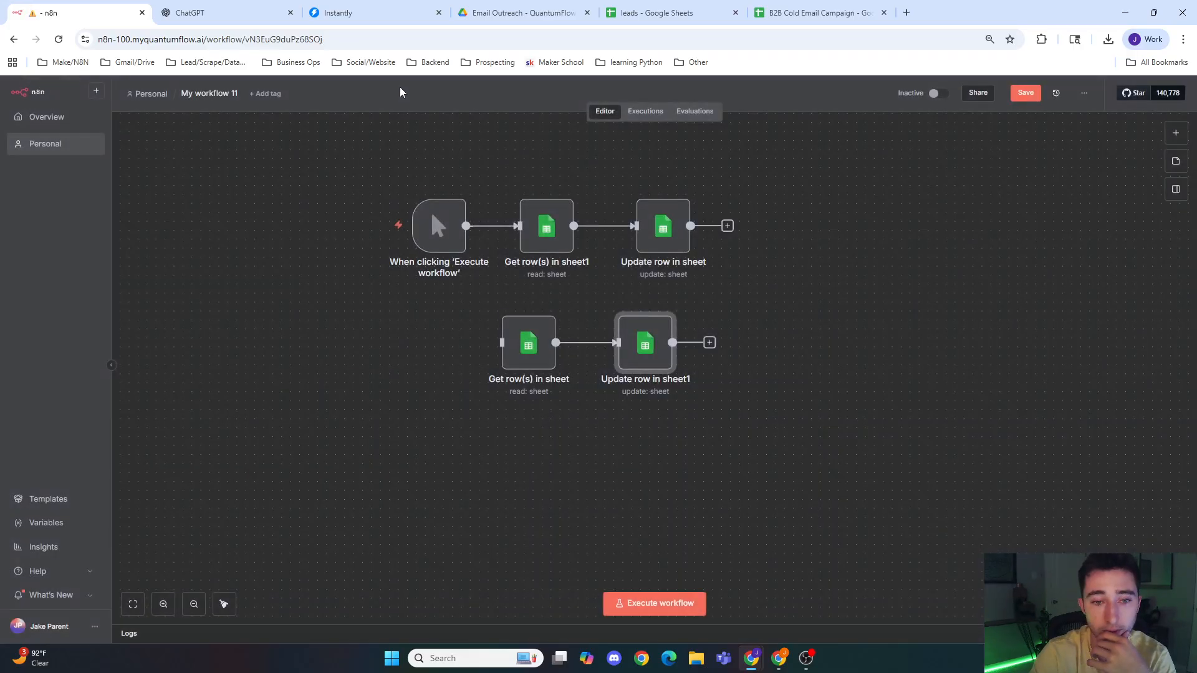
- Move the manual trigger to the lower chain, connected to Get row(s) in sheet, and review the settings of both lower nodes
{"action": "left_click_drag", "start_coordinate": [415, 238], "coordinate": [440, 344]}
{"action": "double_click", "coordinate": [528, 342]}
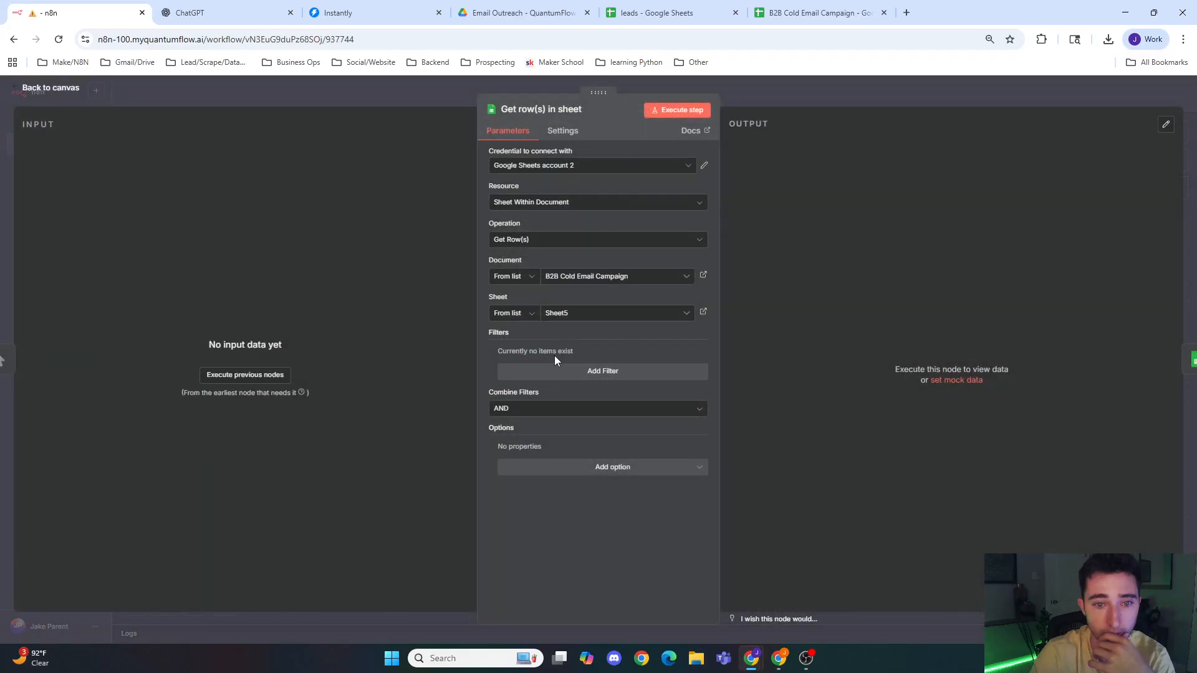
{"action": "left_click", "coordinate": [751, 94]}
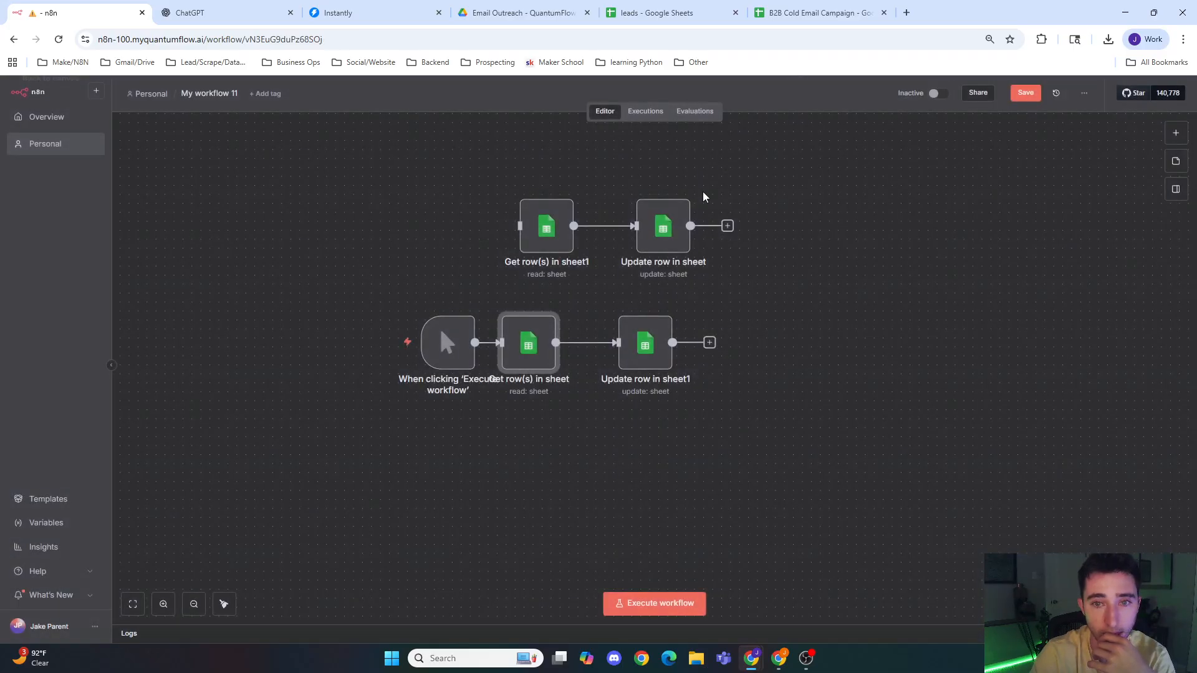
{"action": "double_click", "coordinate": [662, 347]}
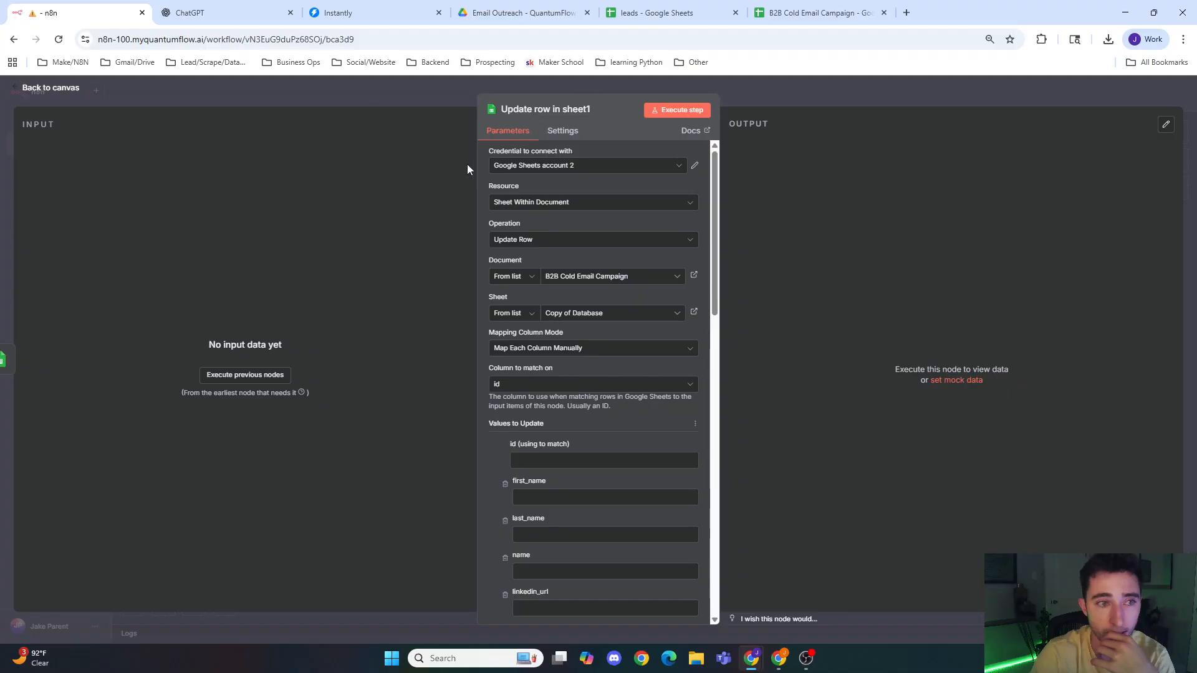
- Execute the previous nodes, set the column to match on to email, and map the incoming Email field to it
{"action": "left_click", "coordinate": [267, 375]}
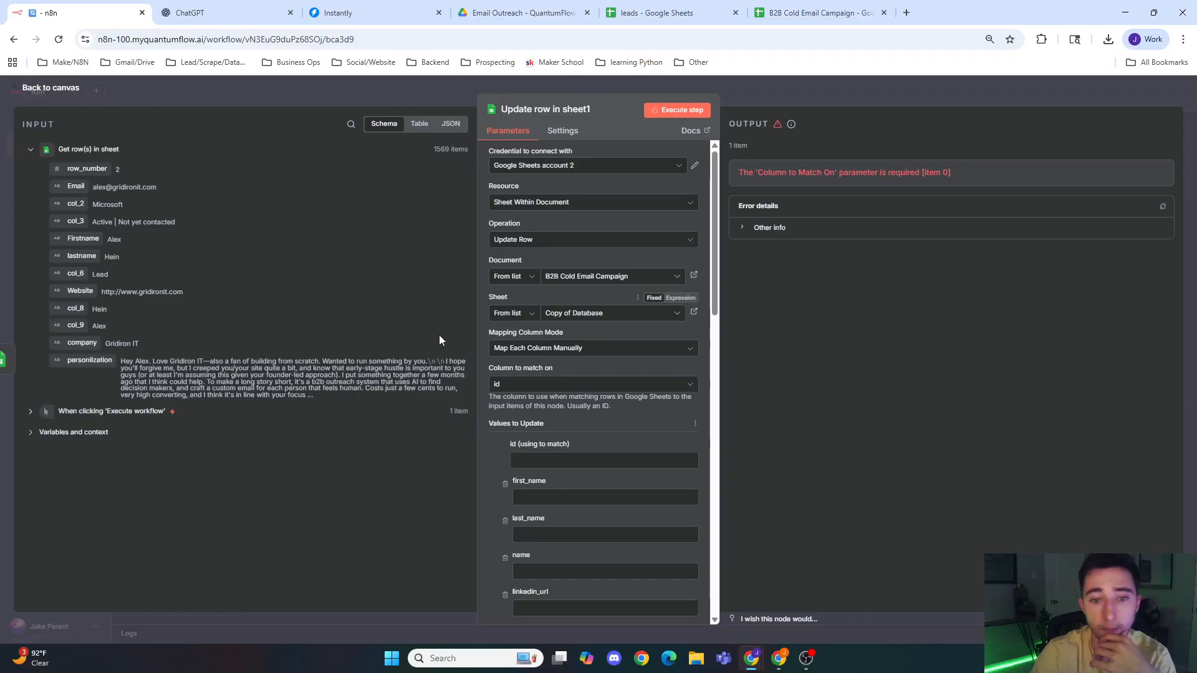
{"action": "left_click", "coordinate": [530, 383]}
{"action": "scroll", "coordinate": [560, 474], "scroll_direction": "down", "scroll_amount": 2}
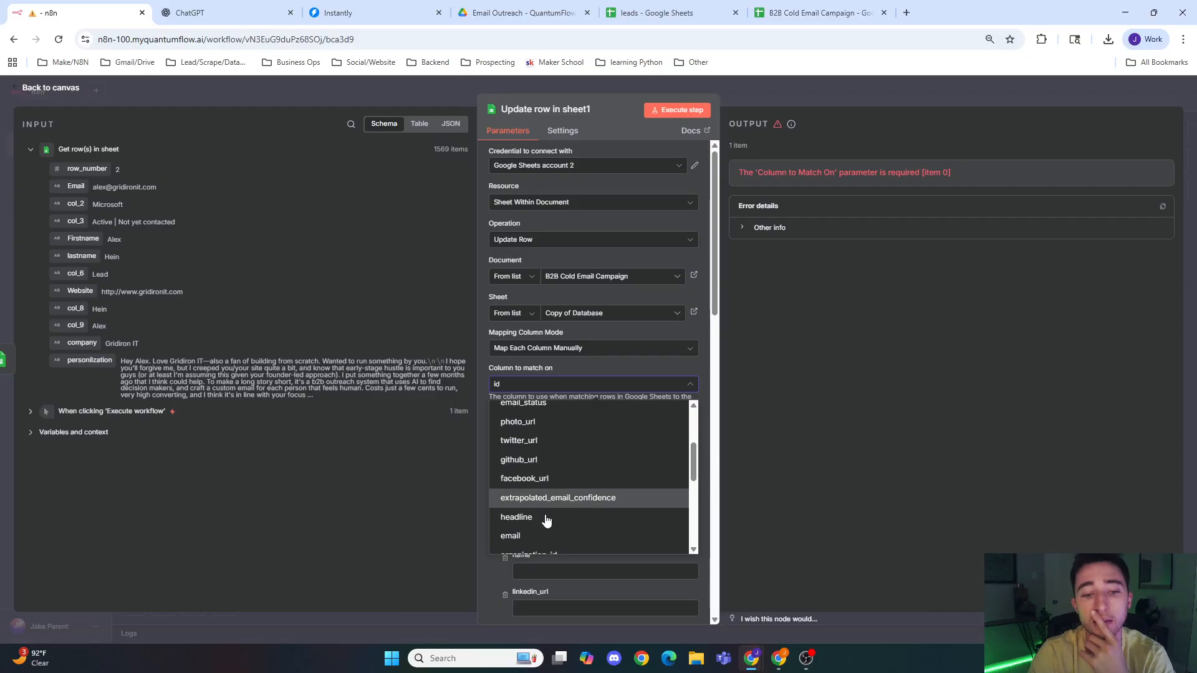
{"action": "left_click", "coordinate": [530, 536]}
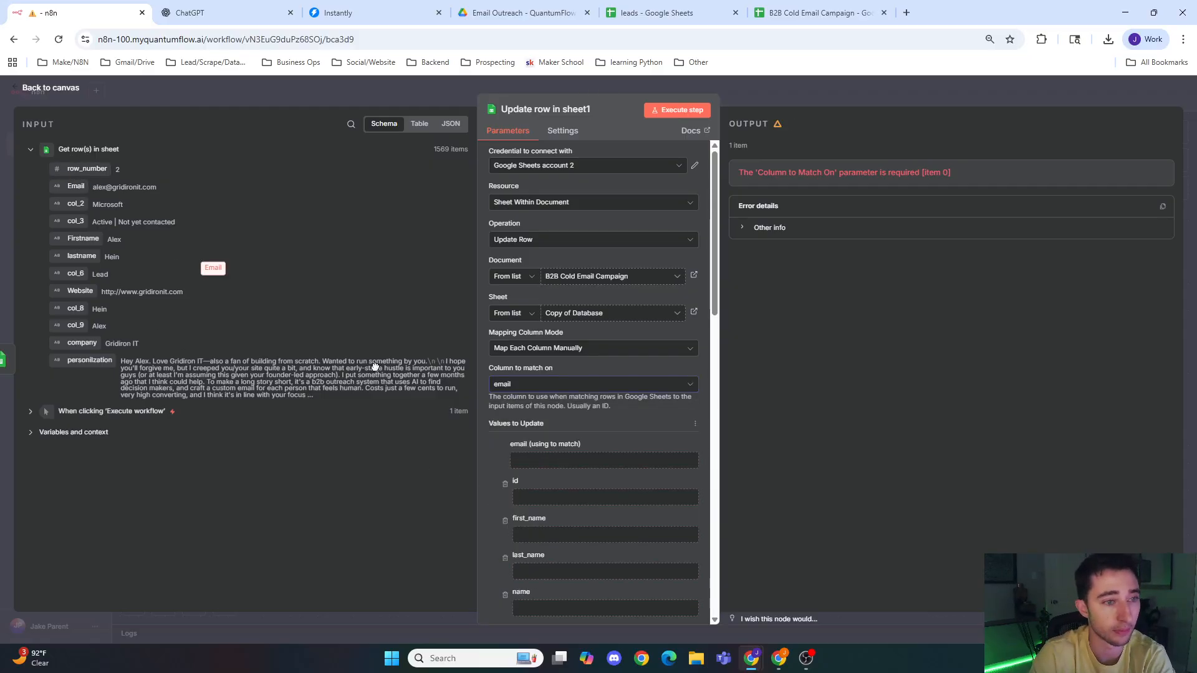
{"action": "left_click_drag", "start_coordinate": [374, 366], "coordinate": [548, 461]}
- Remove the unneeded columns from id onward in the values to update, stopping at Icebreaker
{"action": "scroll", "coordinate": [556, 440], "scroll_direction": "down", "scroll_amount": 2}
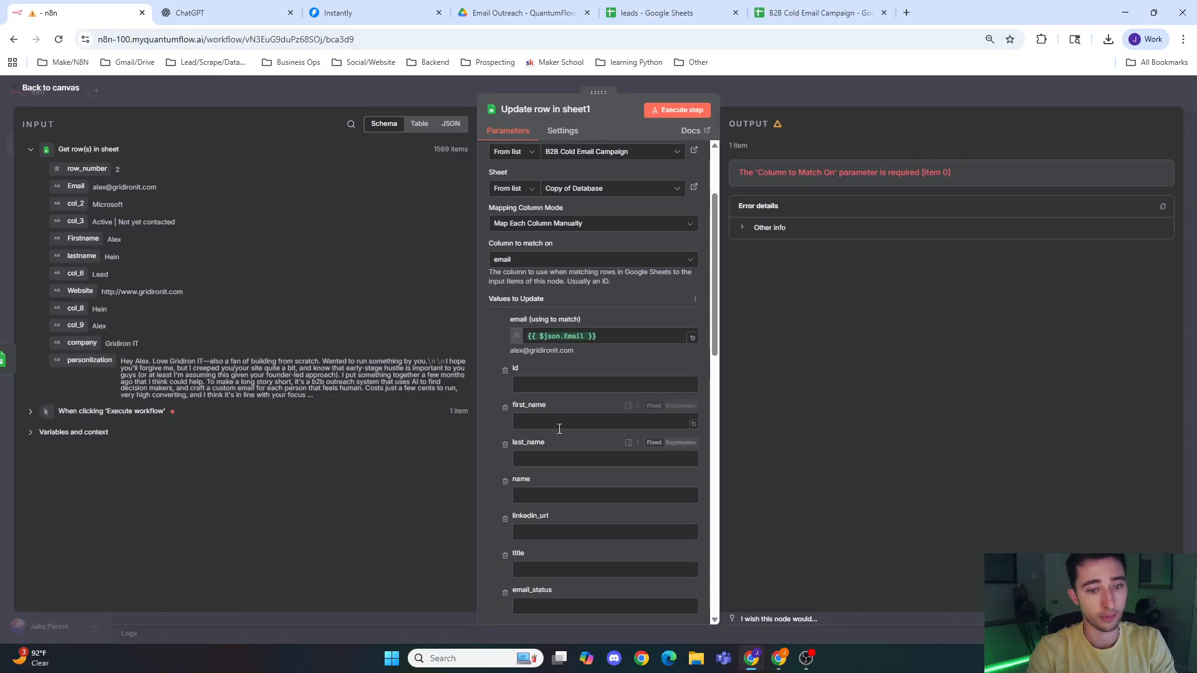
{"action": "left_click", "coordinate": [505, 371]}
{"action": "left_click", "coordinate": [504, 371]}
{"action": "left_click", "coordinate": [504, 372]}
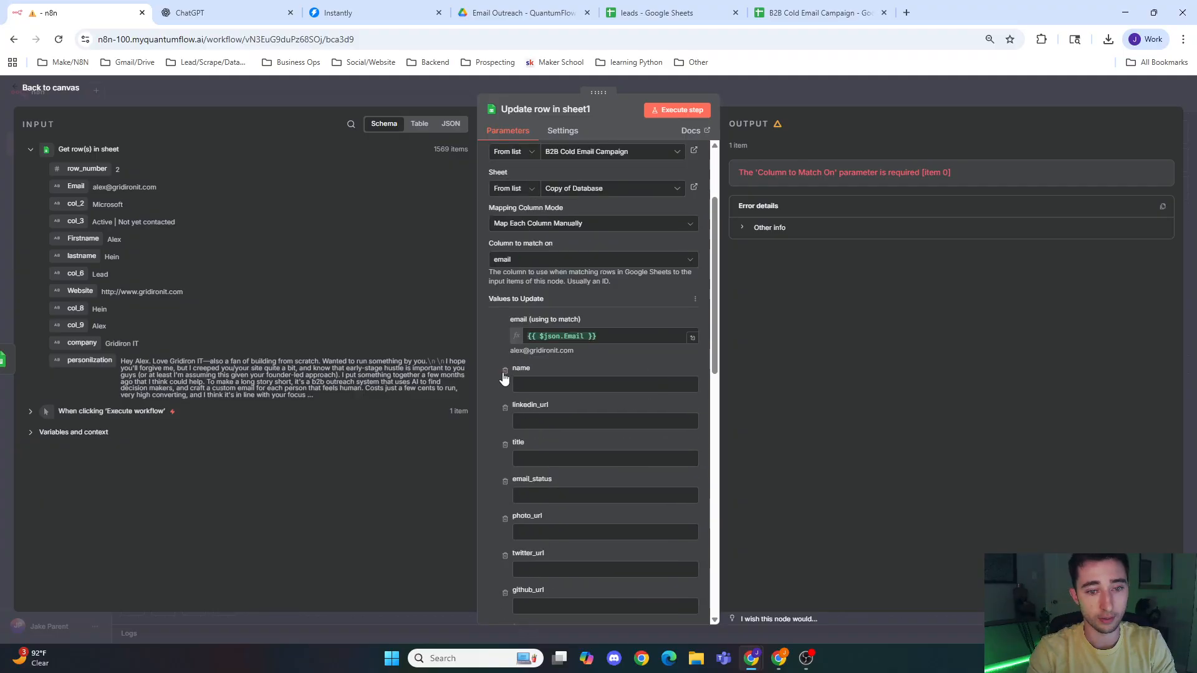
{"action": "left_click", "coordinate": [504, 372]}
{"action": "left_click", "coordinate": [504, 371]}
{"action": "left_click", "coordinate": [504, 371]}
{"action": "left_click", "coordinate": [505, 371]}
{"action": "left_click", "coordinate": [504, 371]}
{"action": "left_click", "coordinate": [504, 372]}
{"action": "left_click", "coordinate": [504, 372]}
{"action": "left_click", "coordinate": [504, 372]}
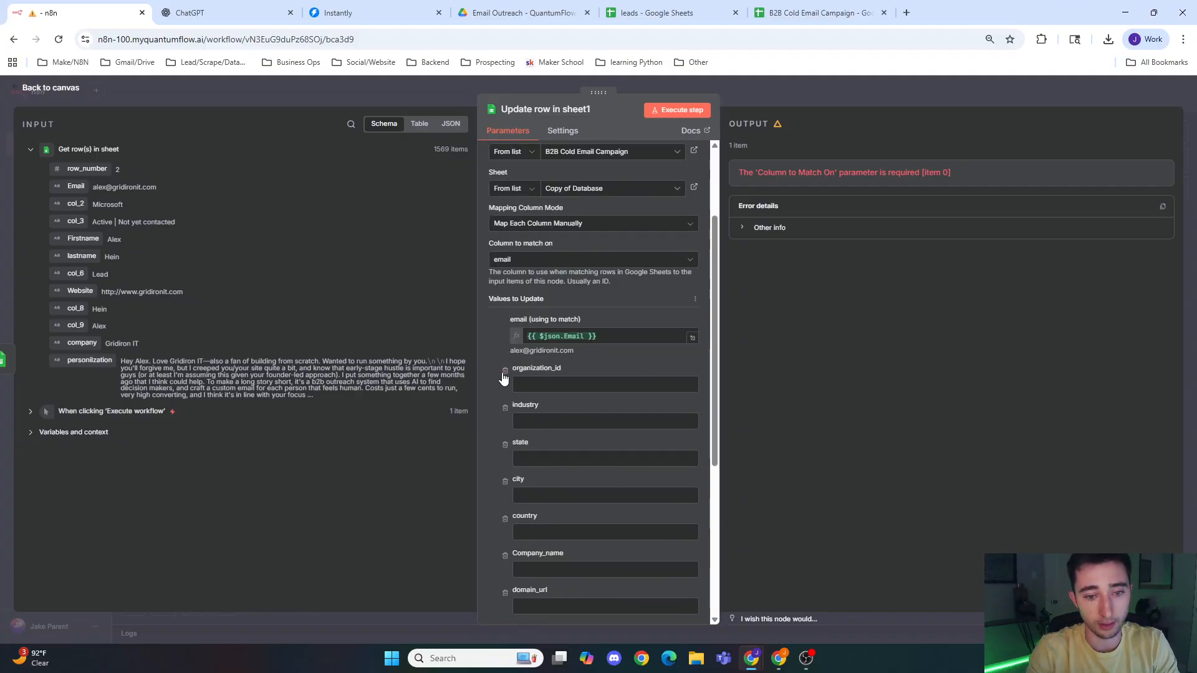
{"action": "left_click", "coordinate": [504, 371]}
{"action": "left_click", "coordinate": [504, 371]}
{"action": "left_click", "coordinate": [504, 371]}
{"action": "left_click", "coordinate": [505, 371]}
{"action": "left_click", "coordinate": [504, 371]}
{"action": "left_click", "coordinate": [502, 372]}
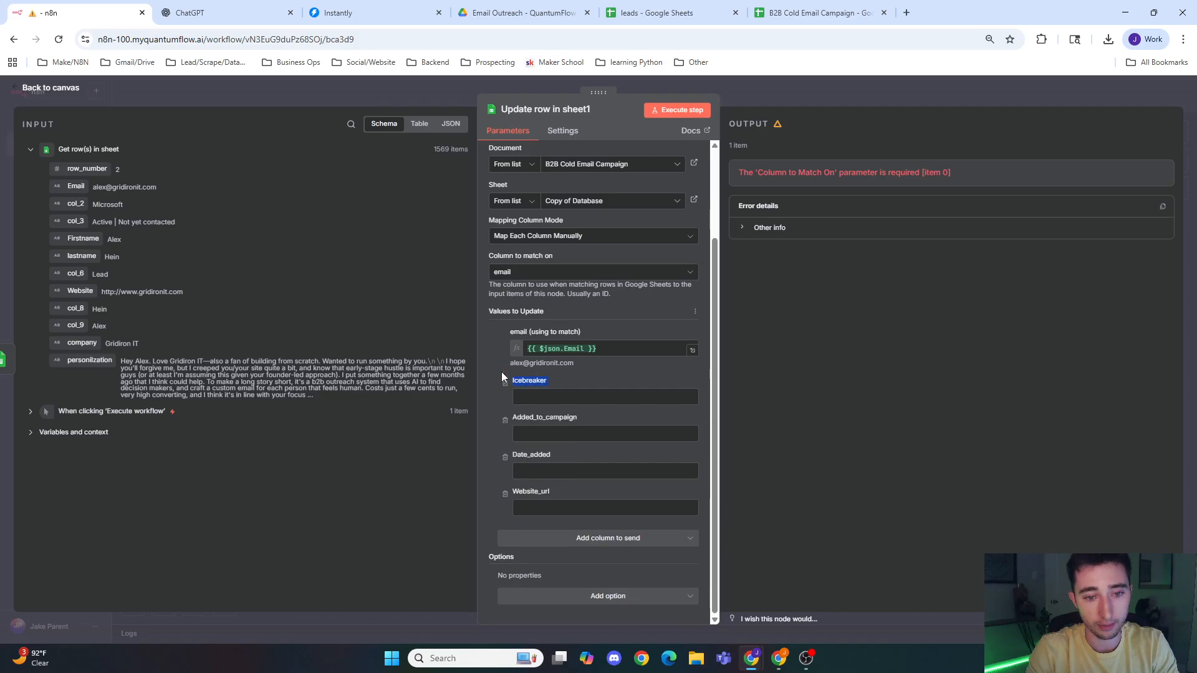
- Set Icebreaker, Added_to_campaign and Date_added each to the empty-string expression {{""}}
{"action": "left_click", "coordinate": [564, 396]}
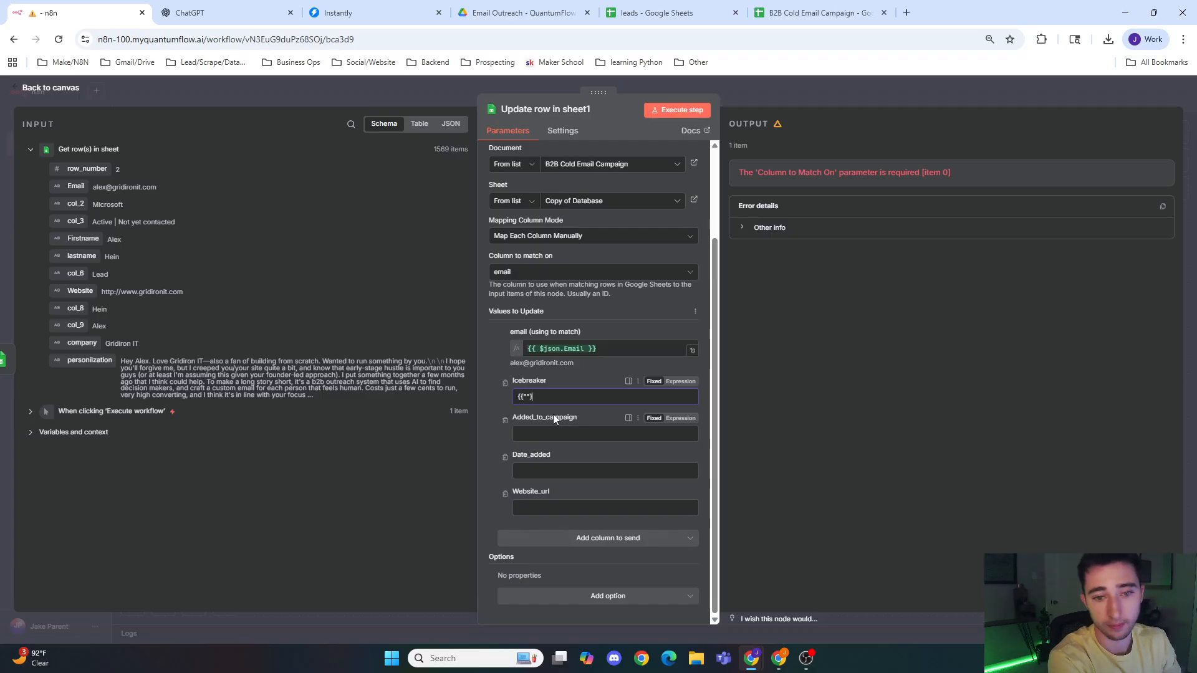
{"action": "left_click", "coordinate": [680, 381]}
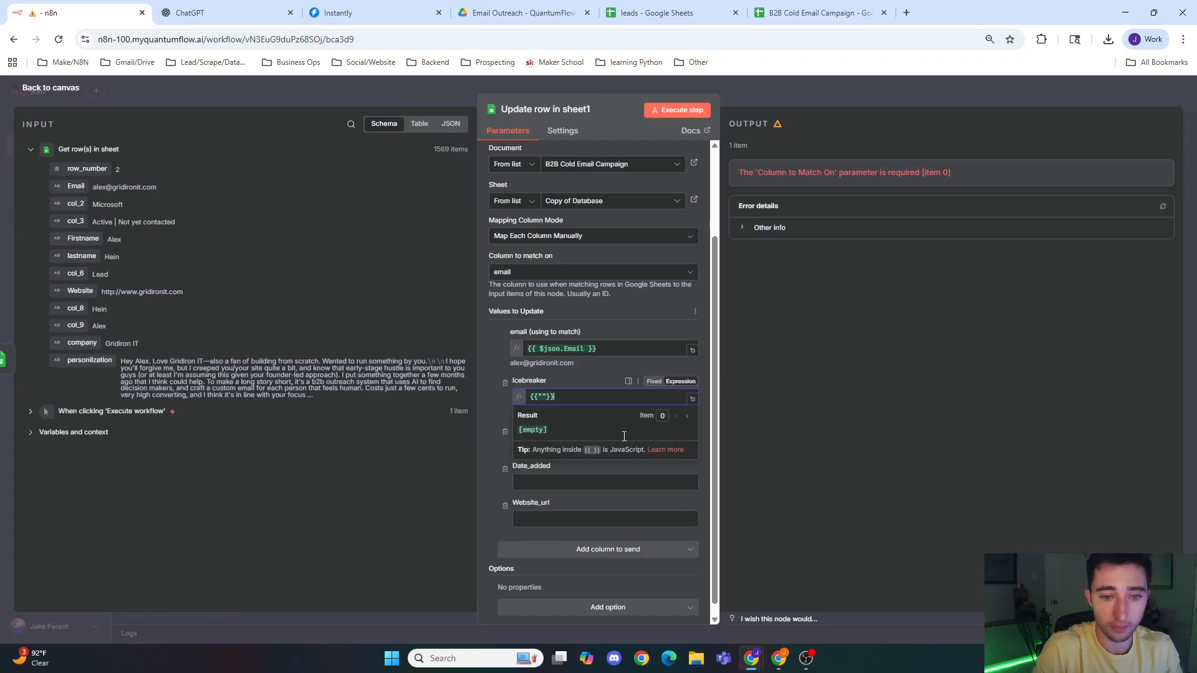
{"action": "left_click", "coordinate": [539, 444]}
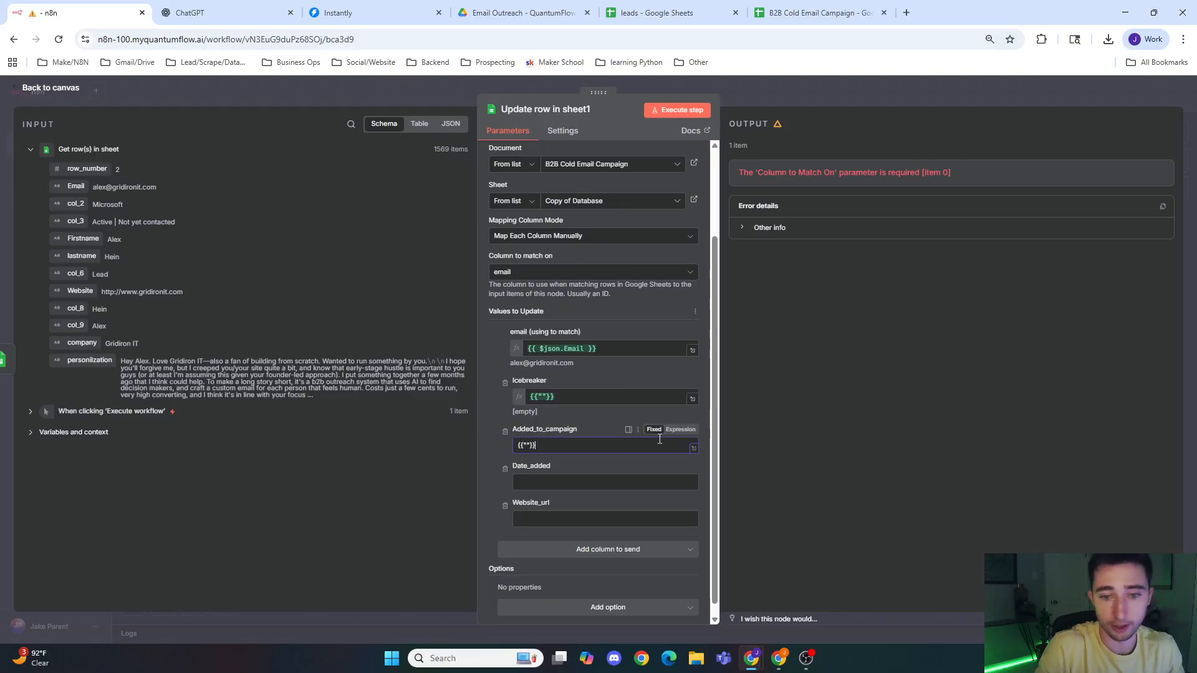
{"action": "left_click", "coordinate": [680, 430]}
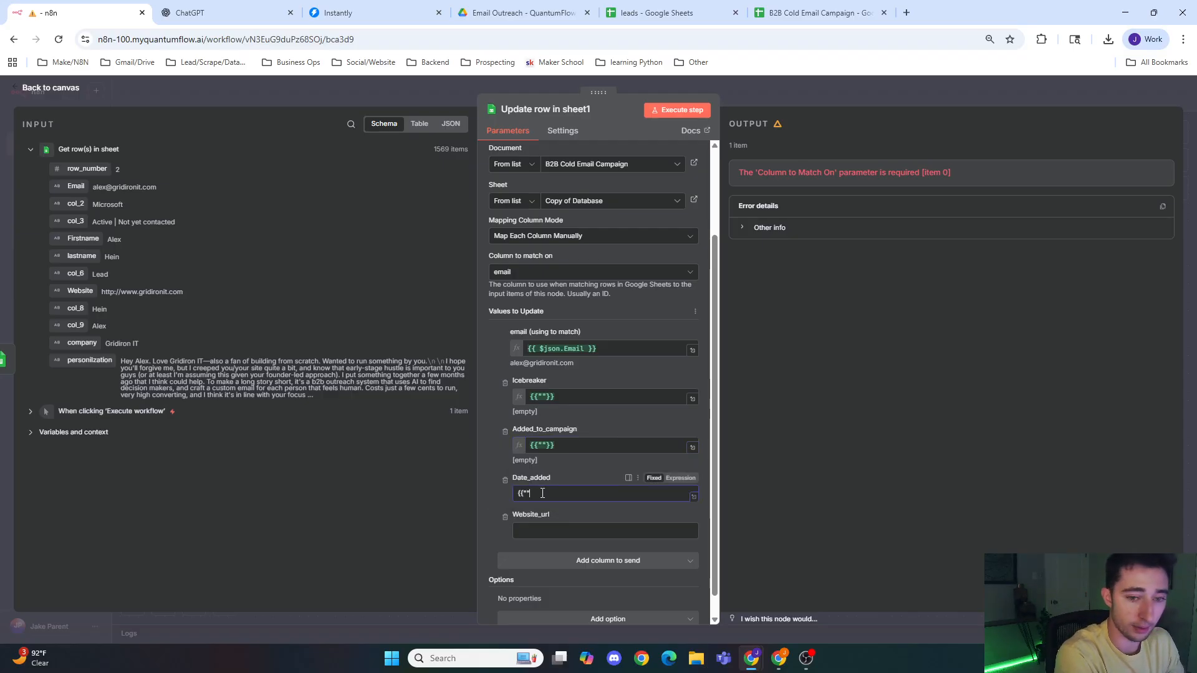
{"action": "left_click", "coordinate": [542, 493]}
{"action": "type", "text": "{{\"\"}}"}
{"action": "left_click", "coordinate": [501, 504]}
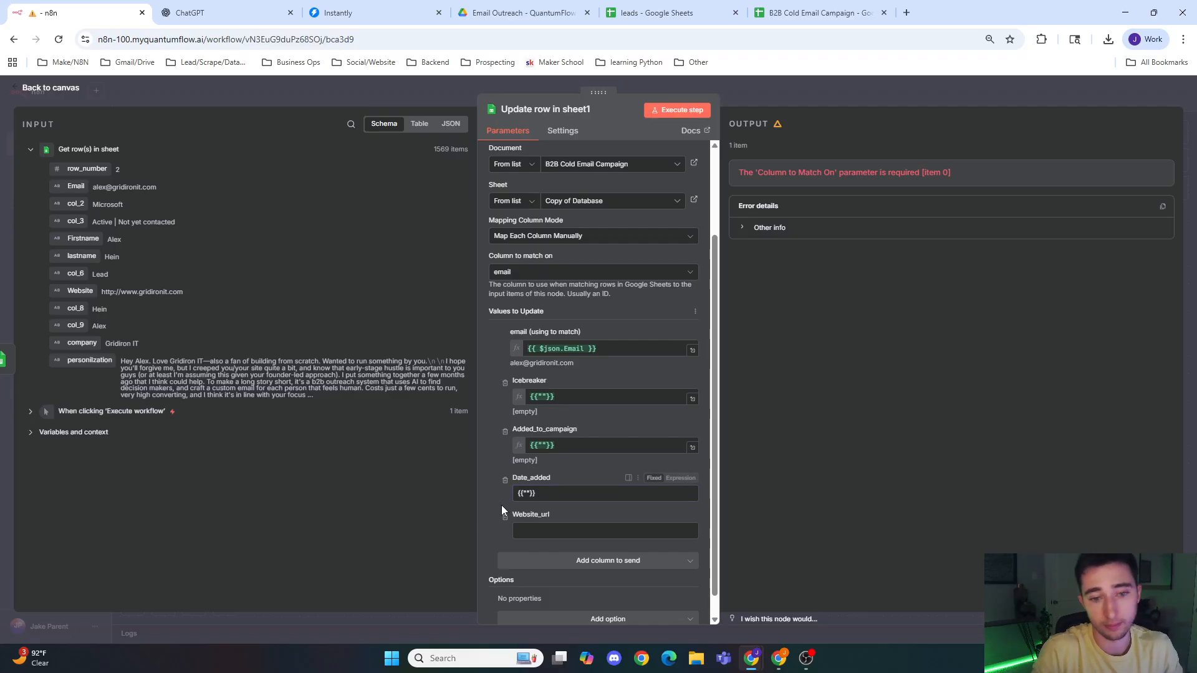
{"action": "left_click", "coordinate": [680, 478]}
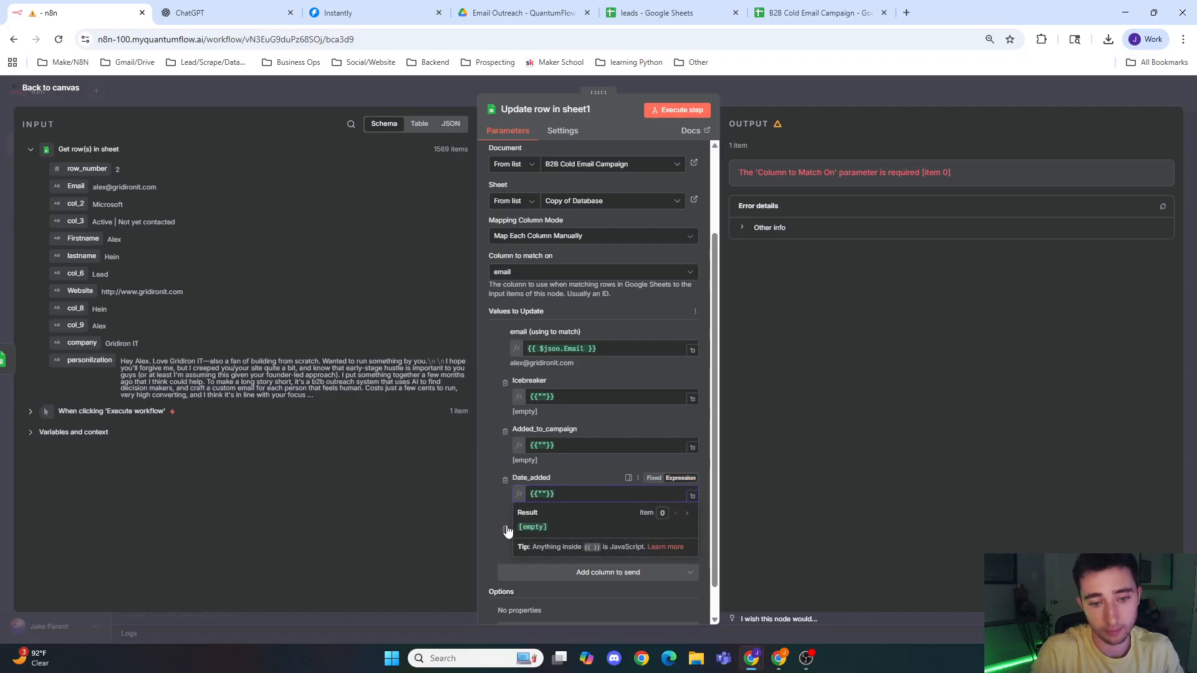
- Remove the Website_url column from the values to update and execute the Update row in sheet1 node
{"action": "left_click", "coordinate": [504, 531]}
{"action": "scroll", "coordinate": [610, 417], "scroll_direction": "up", "scroll_amount": 2}
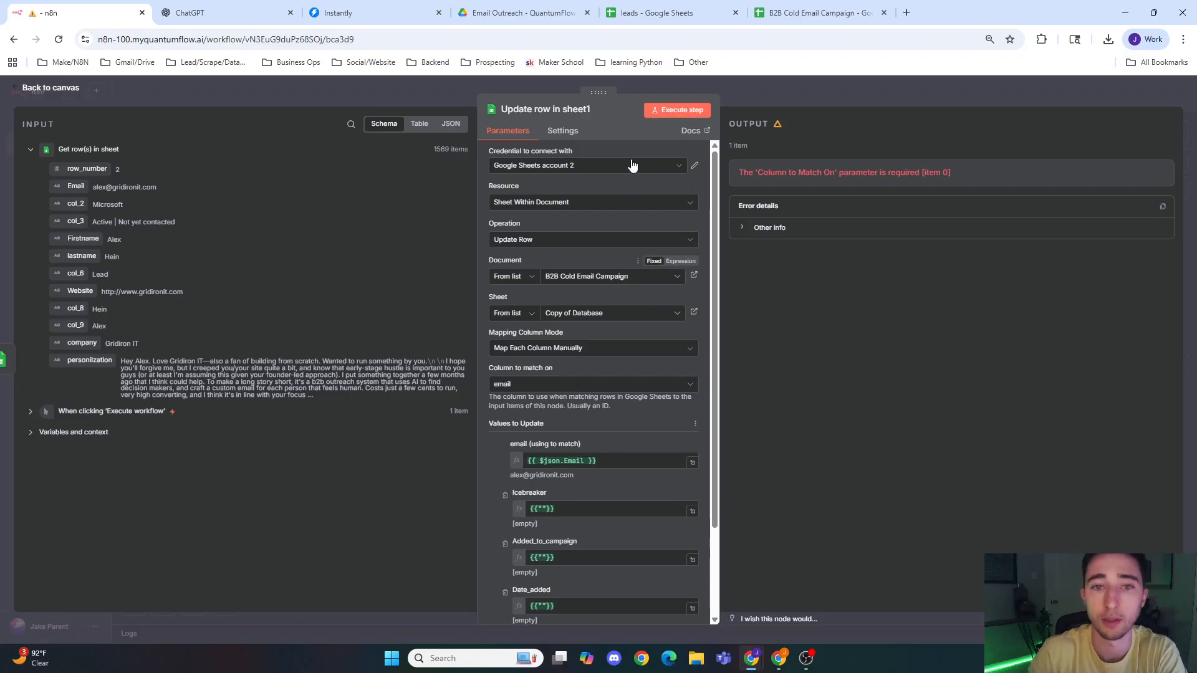
{"action": "left_click", "coordinate": [686, 110]}
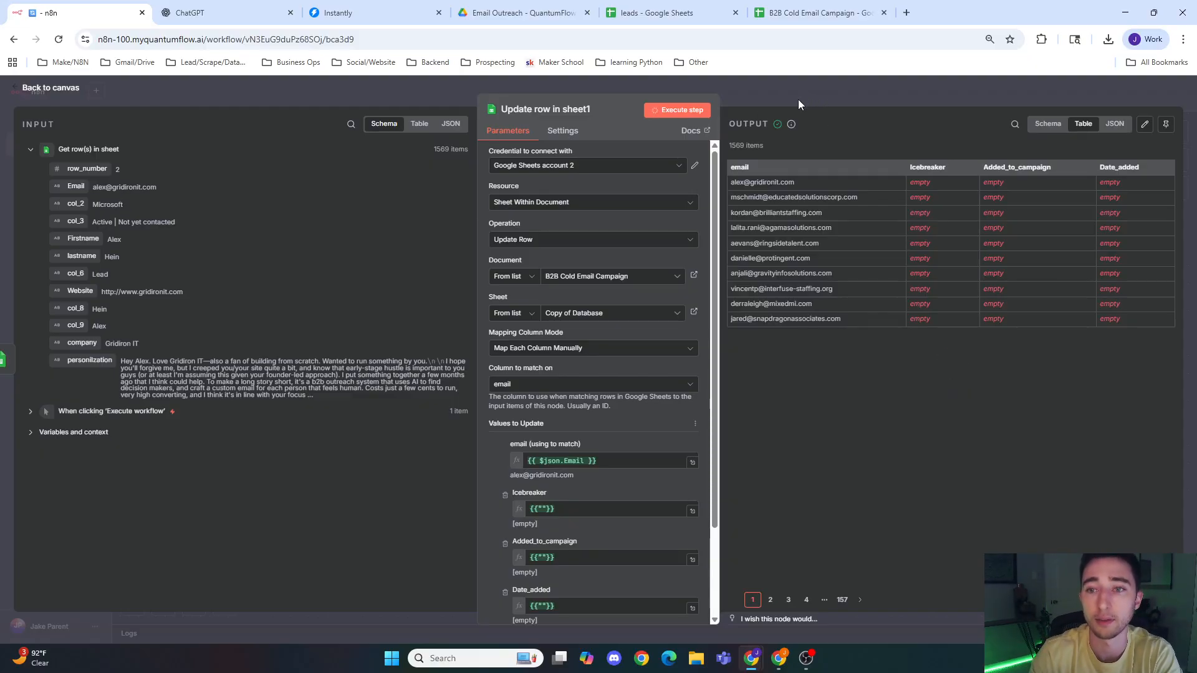
{"action": "triple_click", "coordinate": [756, 148]}
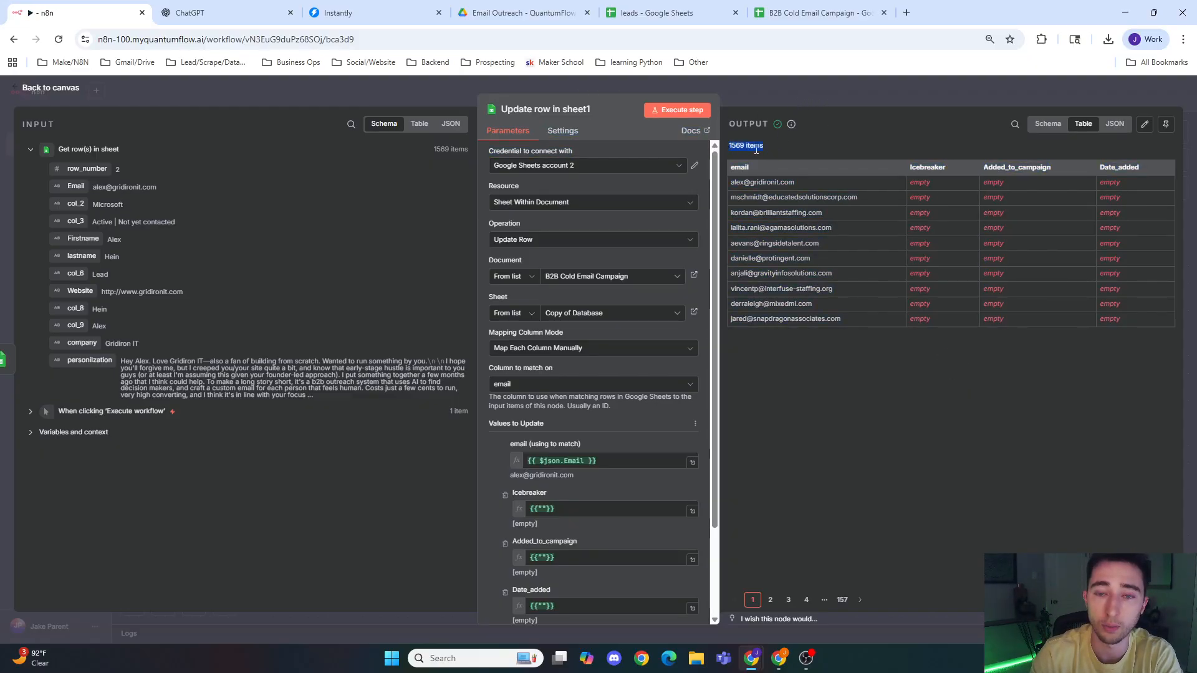
- Switch to the B2B Cold Email Campaign spreadsheet and examine columns W to Y of Copy of Database back to around row 845
{"action": "left_click", "coordinate": [817, 12]}
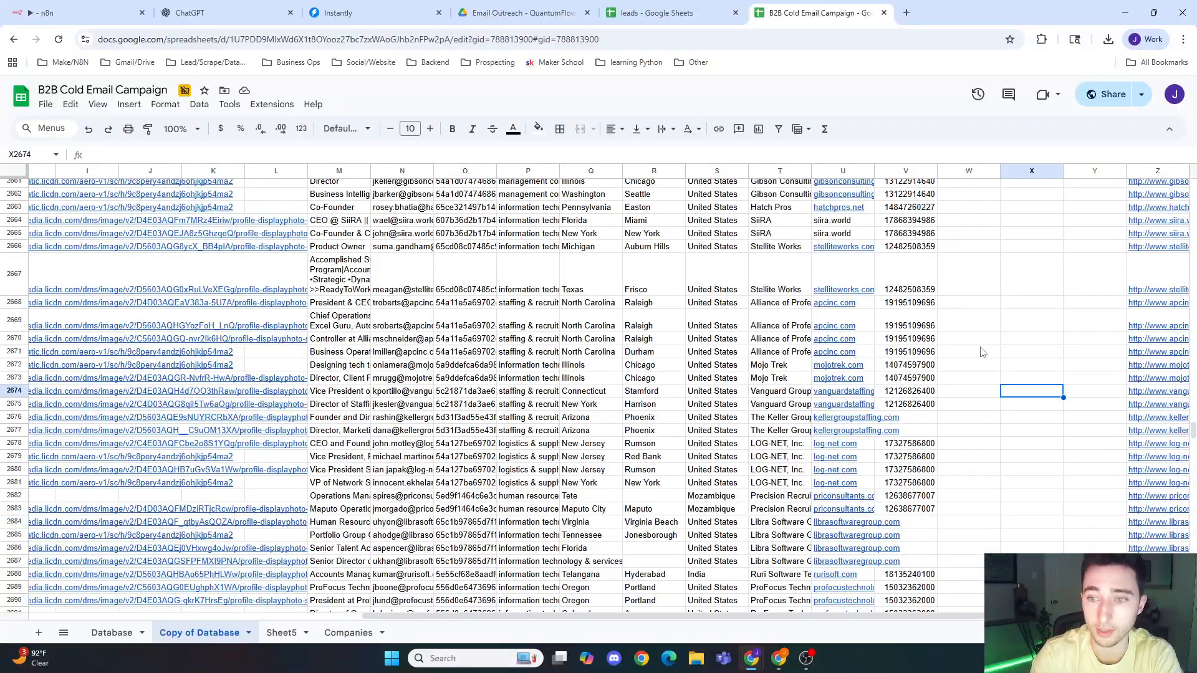
{"action": "scroll", "coordinate": [985, 368], "scroll_direction": "up", "scroll_amount": 20}
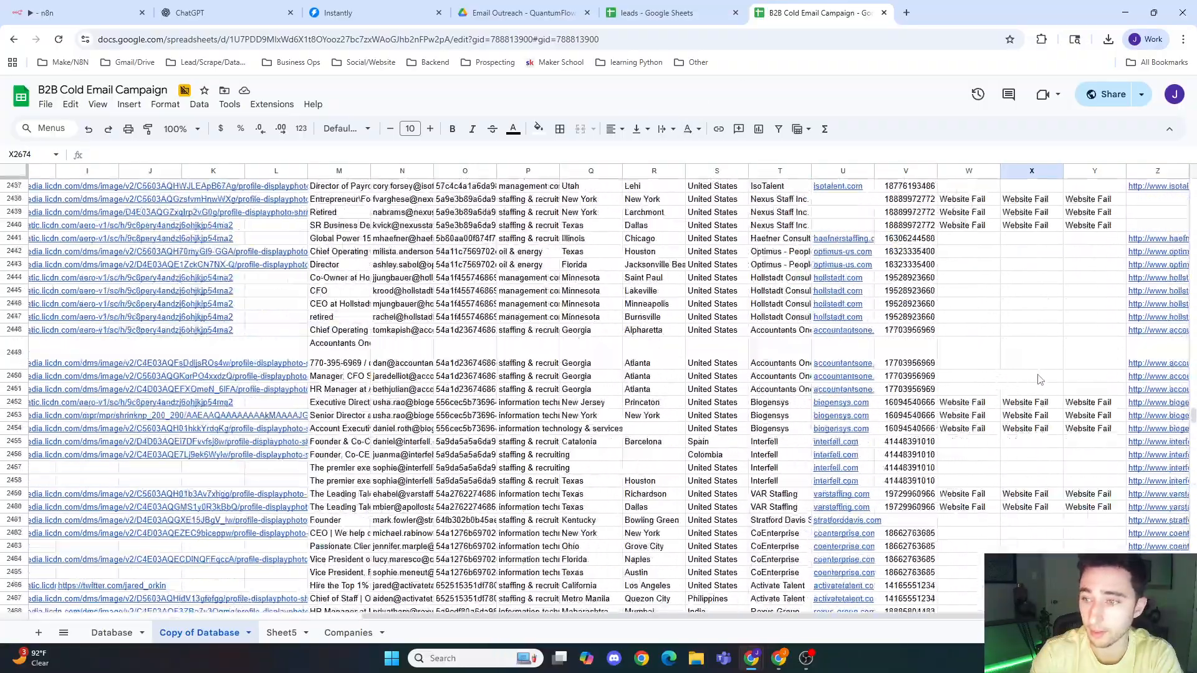
{"action": "mouse_move", "coordinate": [1150, 389]}
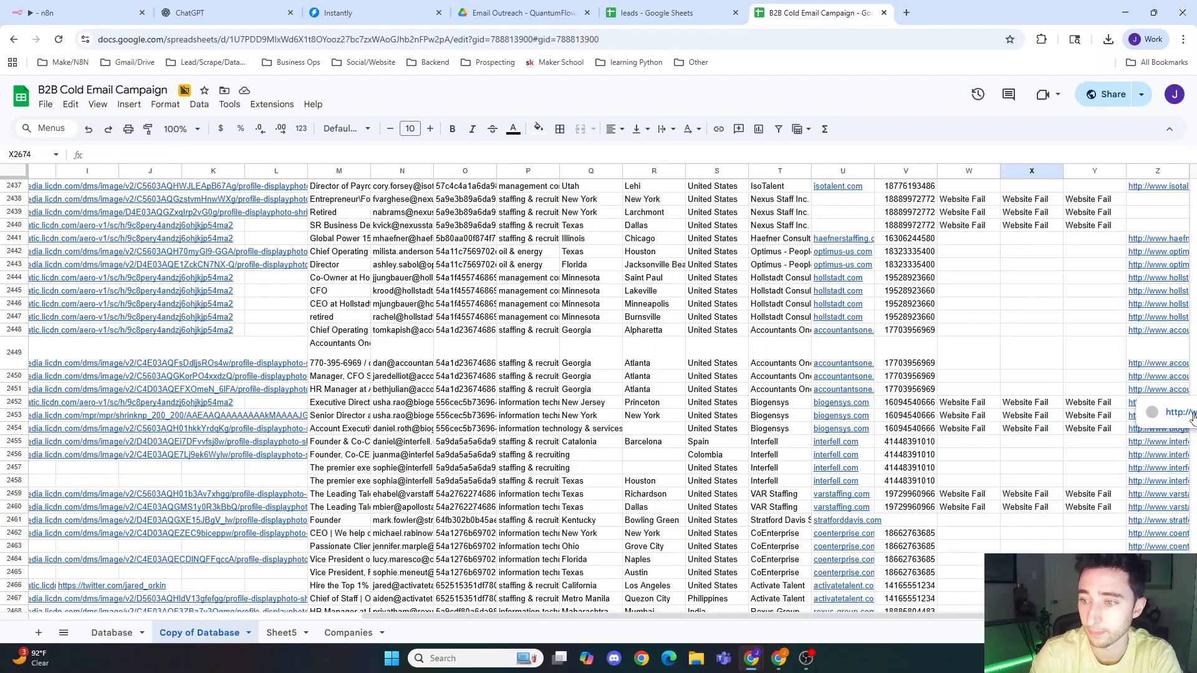
{"action": "scroll", "coordinate": [1053, 373], "scroll_direction": "up", "scroll_amount": 6}
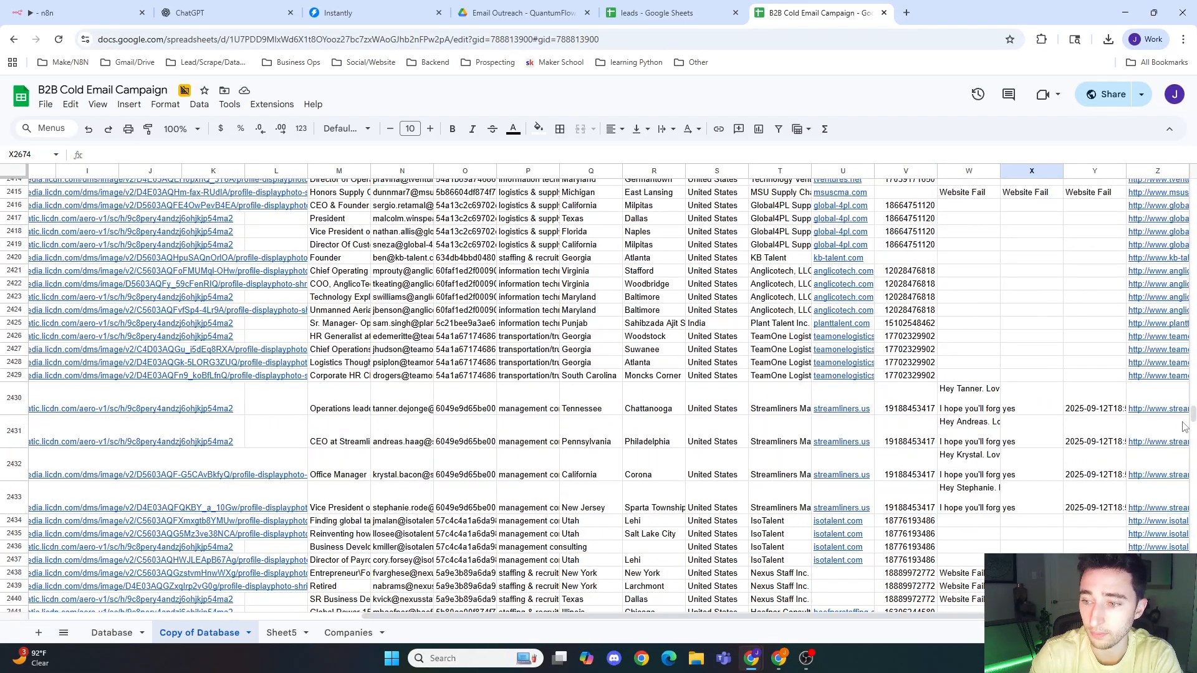
{"action": "left_click_drag", "start_coordinate": [1192, 420], "coordinate": [1191, 321]}
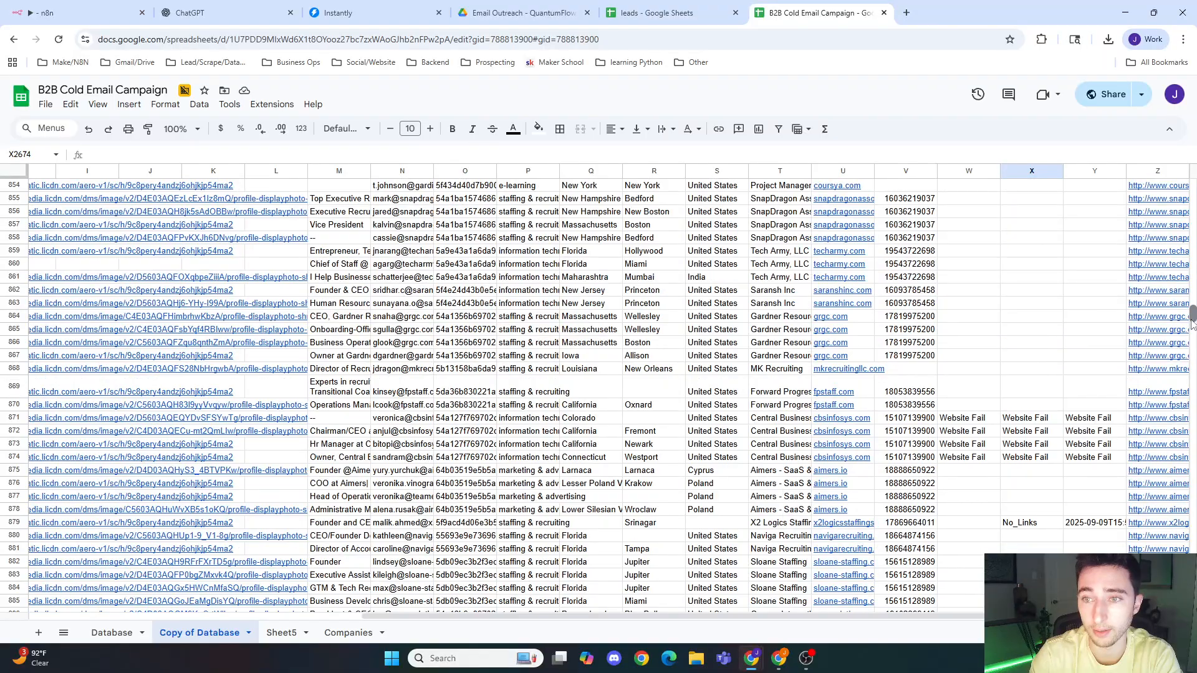
{"action": "scroll", "coordinate": [941, 368], "scroll_direction": "up", "scroll_amount": 7}
{"action": "scroll", "coordinate": [940, 368], "scroll_direction": "down", "scroll_amount": 3}
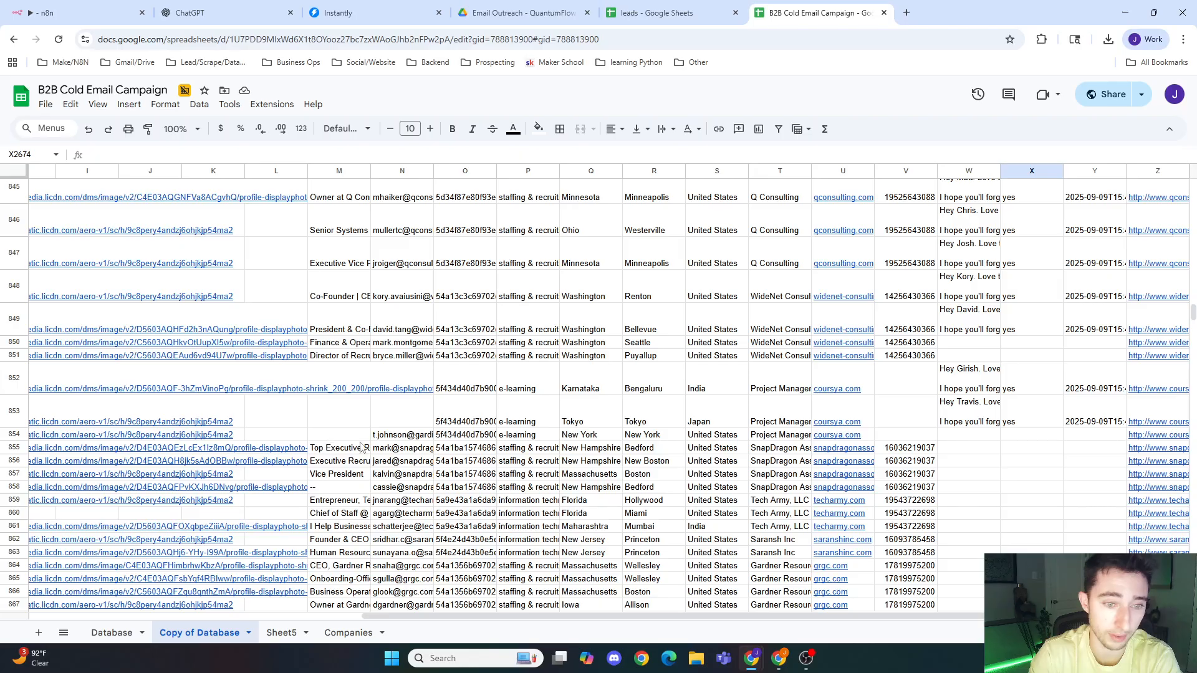
- Check the contact's first and last name in row 854, then look at columns W to Y for the rows below it
{"action": "left_click_drag", "start_coordinate": [580, 616], "coordinate": [85, 512]}
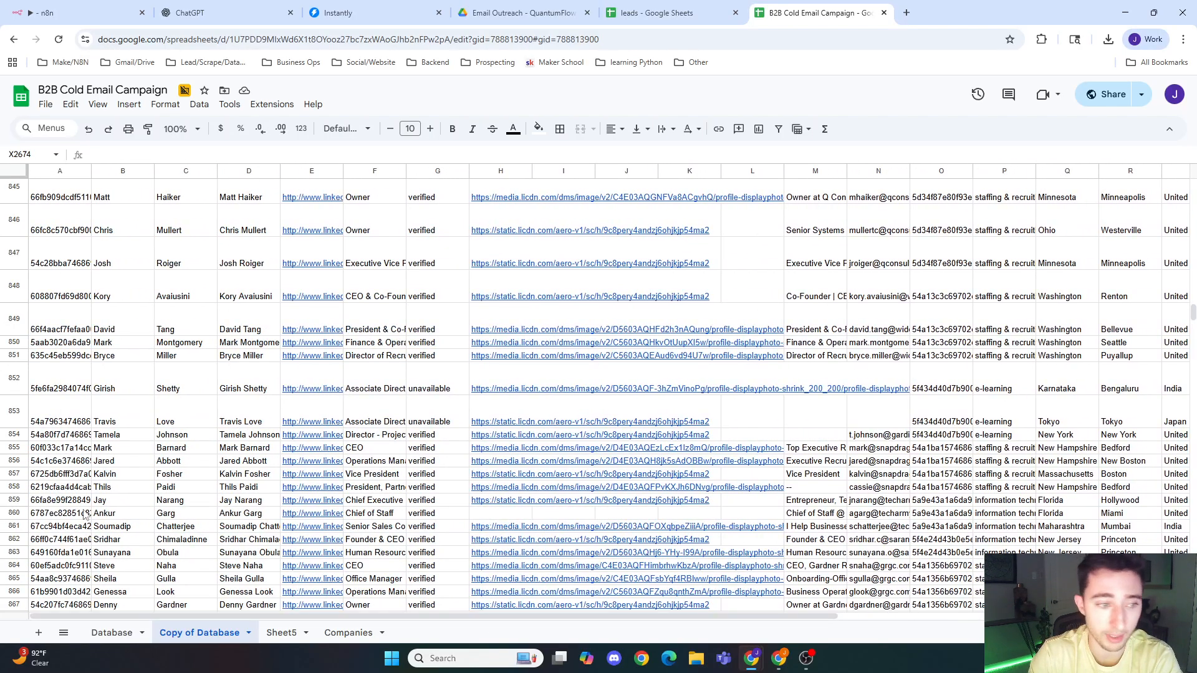
{"action": "left_click", "coordinate": [124, 435]}
{"action": "left_click", "coordinate": [170, 436]}
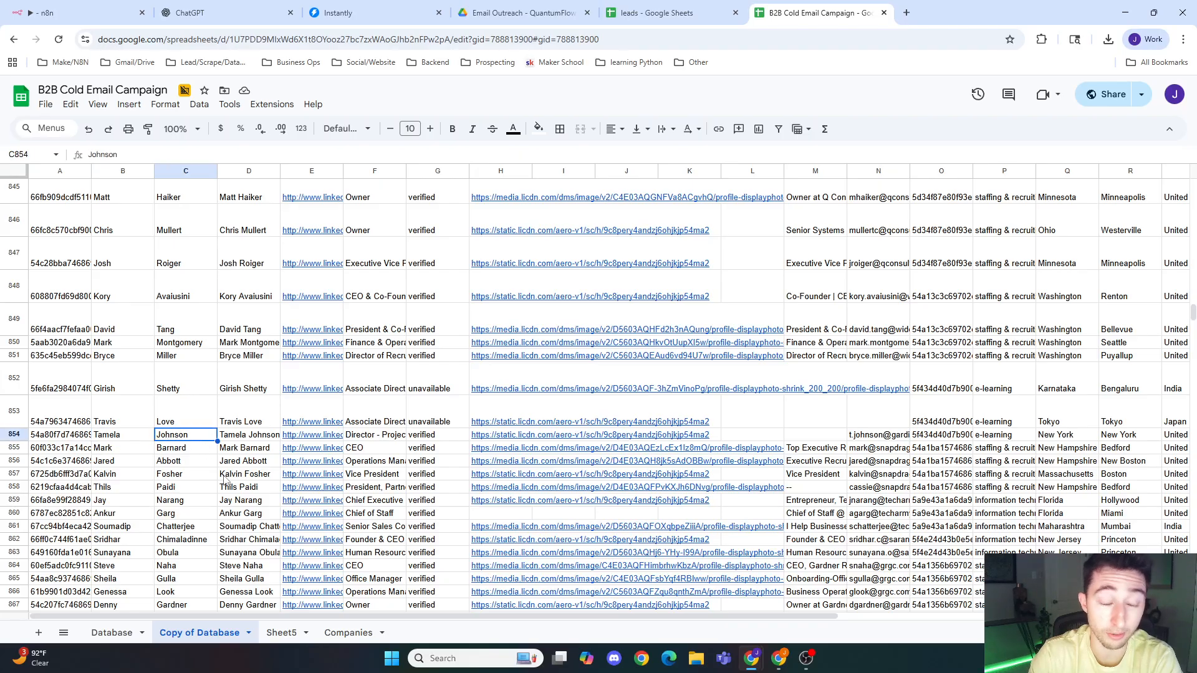
{"action": "left_click_drag", "start_coordinate": [366, 617], "coordinate": [980, 609]}
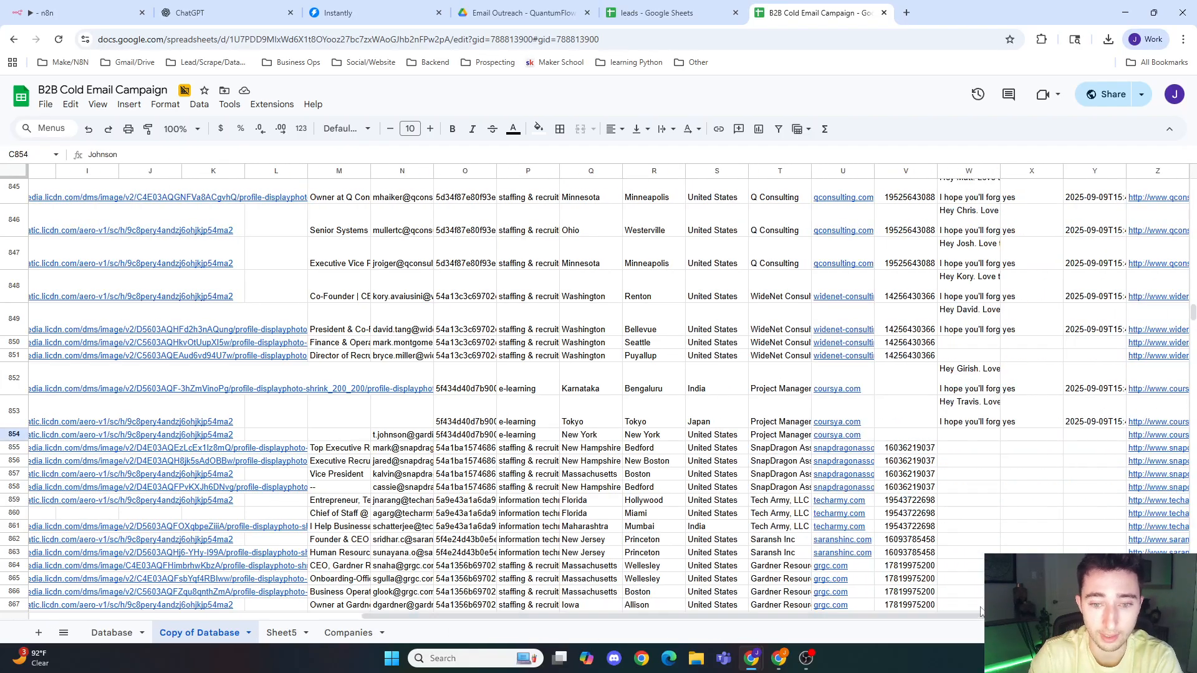
{"action": "scroll", "coordinate": [887, 529], "scroll_direction": "down", "scroll_amount": 1}
{"action": "scroll", "coordinate": [888, 529], "scroll_direction": "down", "scroll_amount": 2}
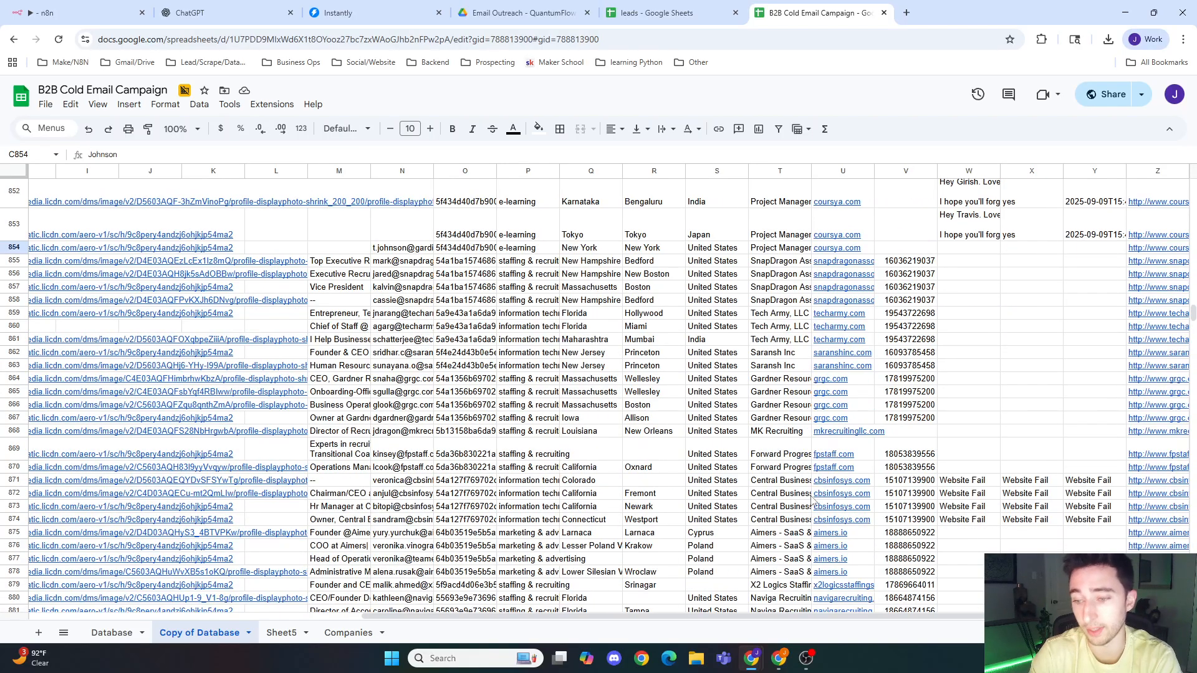
- Scan the personalization, campaign and date columns of Copy of Database down to around row 1036 and back to about row 900
{"action": "scroll", "coordinate": [828, 498], "scroll_direction": "down", "scroll_amount": 20}
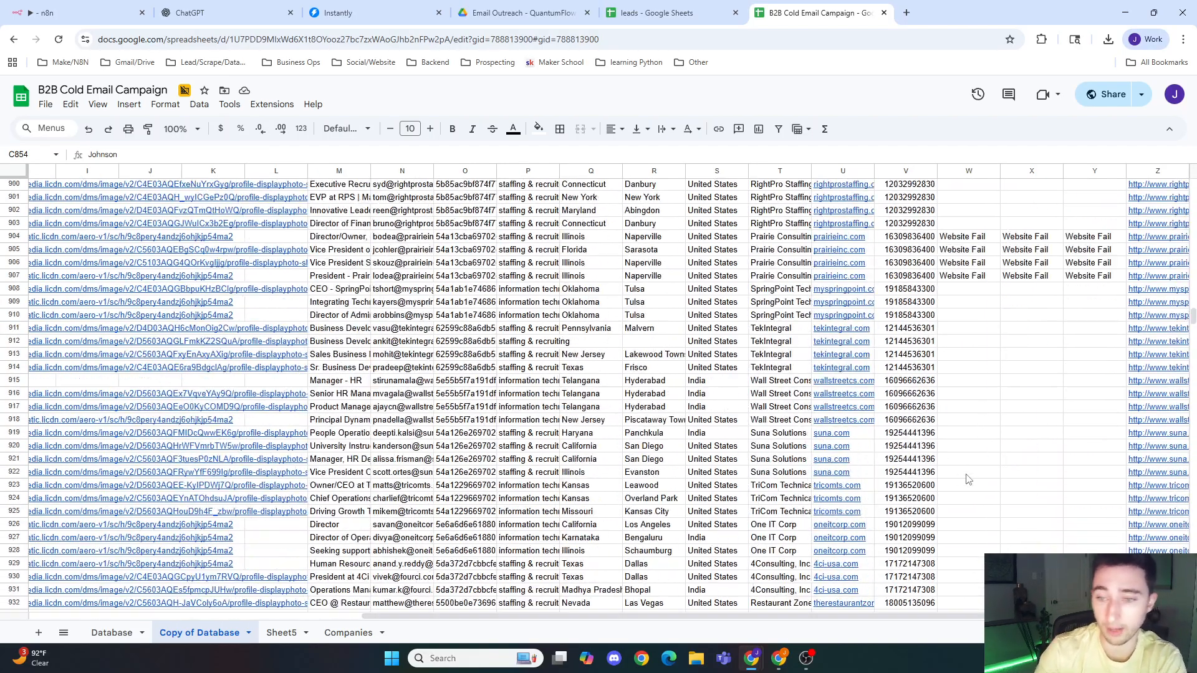
{"action": "scroll", "coordinate": [964, 468], "scroll_direction": "down", "scroll_amount": 10}
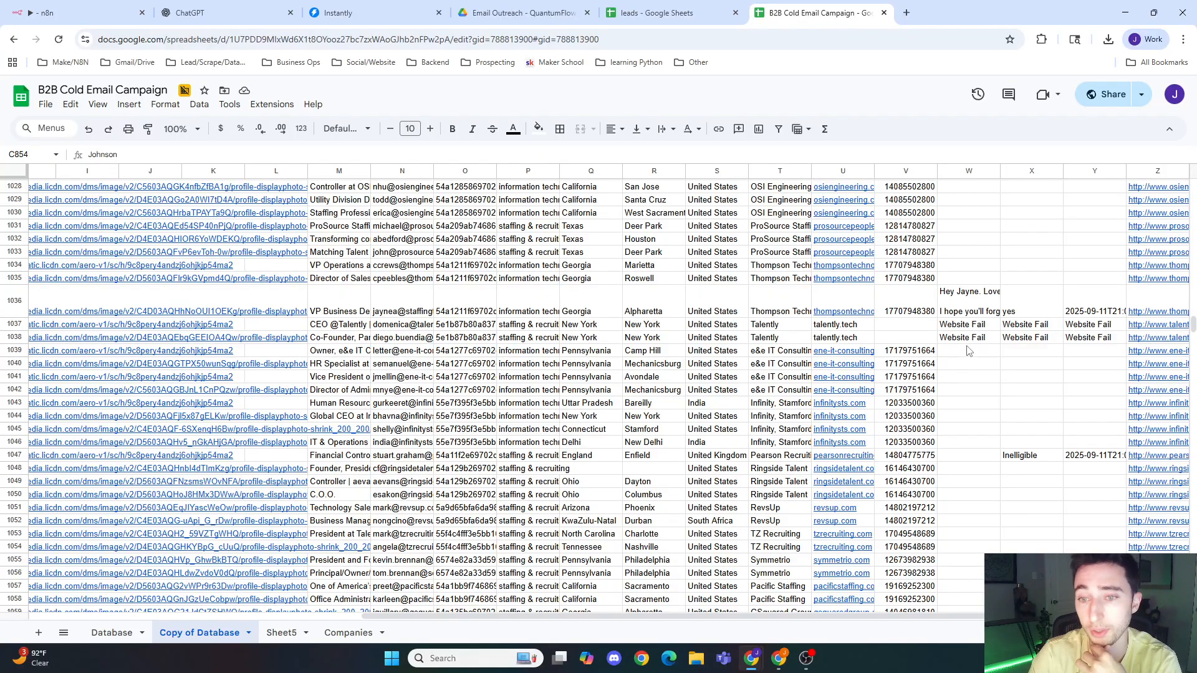
{"action": "scroll", "coordinate": [967, 352], "scroll_direction": "up", "scroll_amount": 5}
{"action": "scroll", "coordinate": [970, 352], "scroll_direction": "up", "scroll_amount": 10}
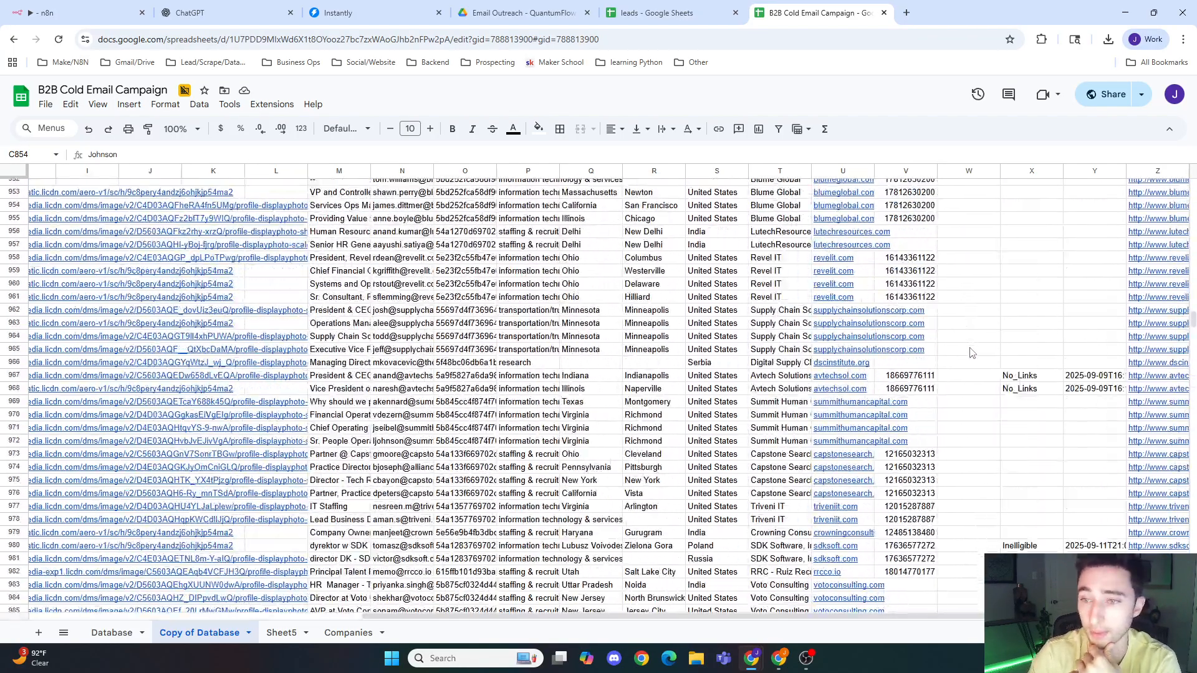
{"action": "scroll", "coordinate": [970, 352], "scroll_direction": "up", "scroll_amount": 13}
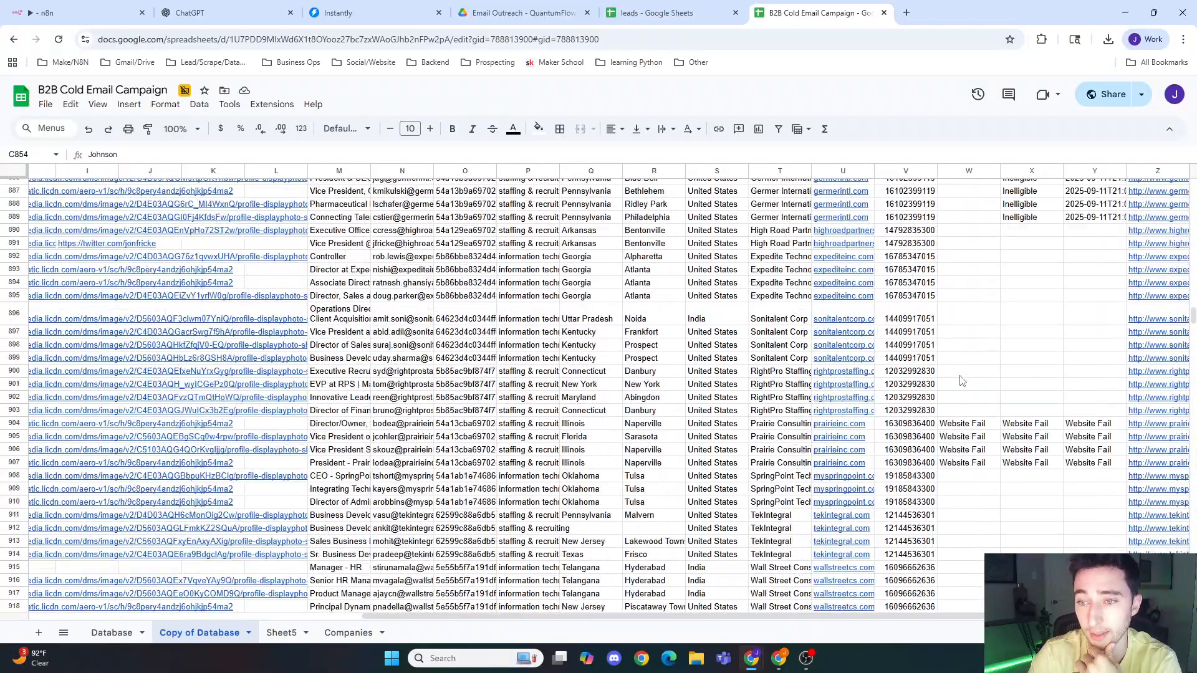
- Inspect the status entries in columns W to Y of row 906 and in column X of rows 889, 886 and 879
{"action": "left_click", "coordinate": [1027, 451]}
{"action": "left_click", "coordinate": [973, 450]}
{"action": "left_click", "coordinate": [1095, 455]}
{"action": "scroll", "coordinate": [1072, 453], "scroll_direction": "up", "scroll_amount": 5}
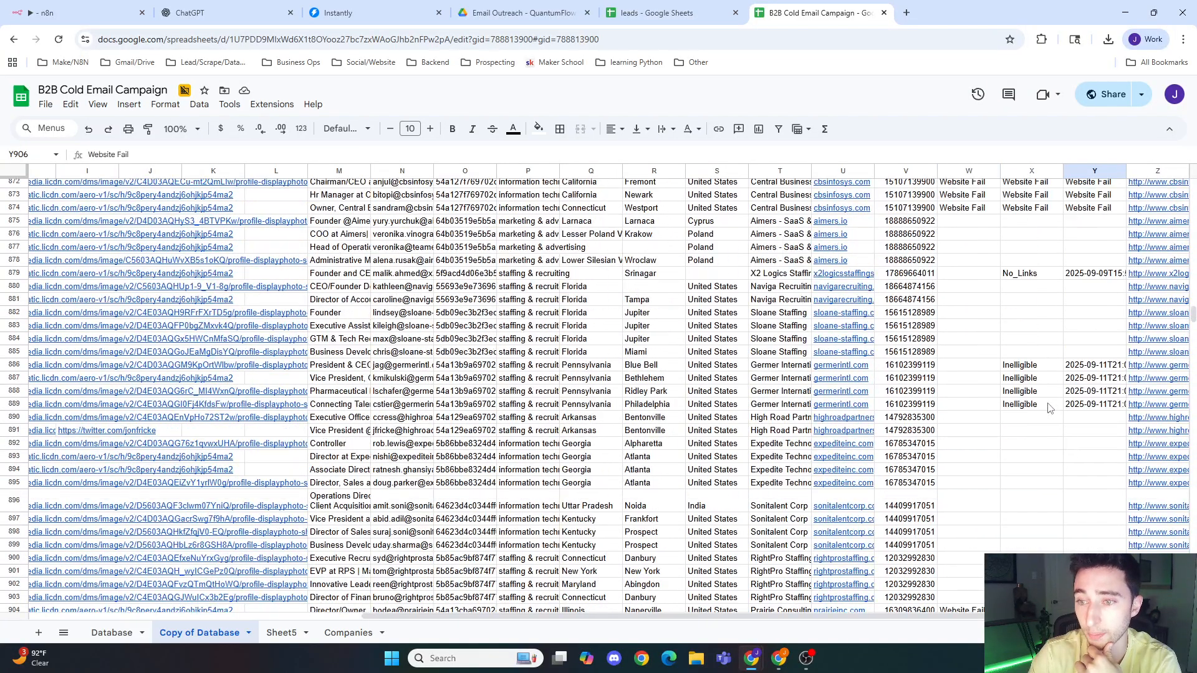
{"action": "left_click", "coordinate": [1049, 405]}
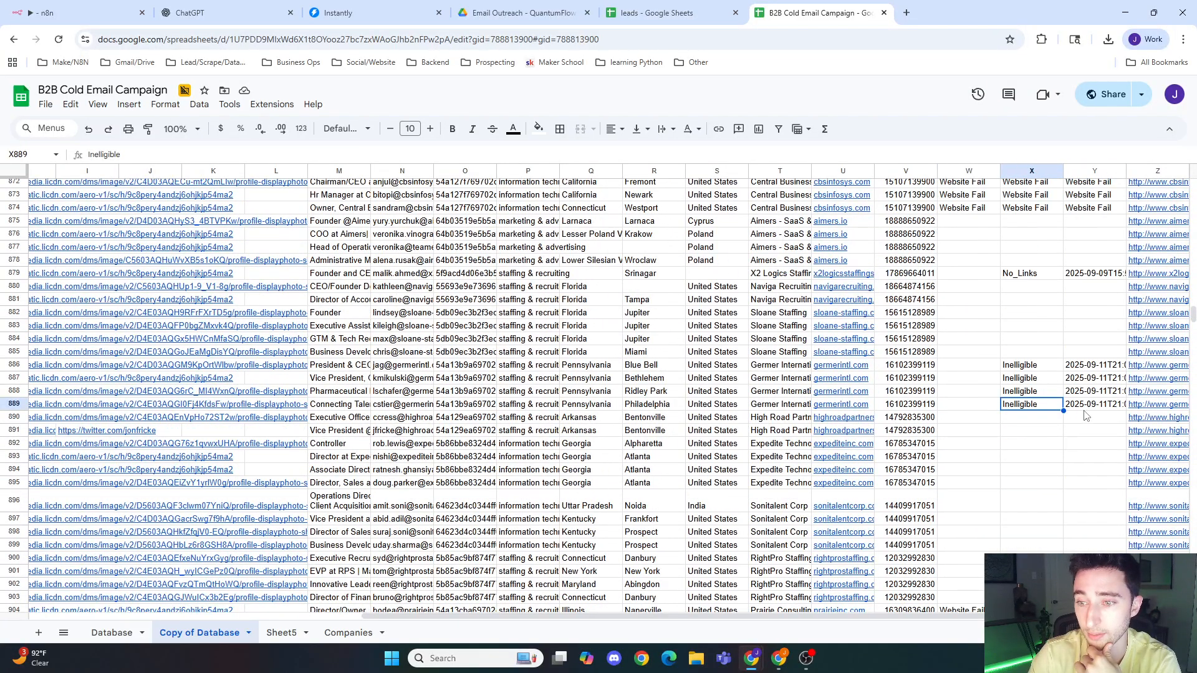
{"action": "left_click", "coordinate": [1036, 367]}
{"action": "left_click", "coordinate": [1043, 277]}
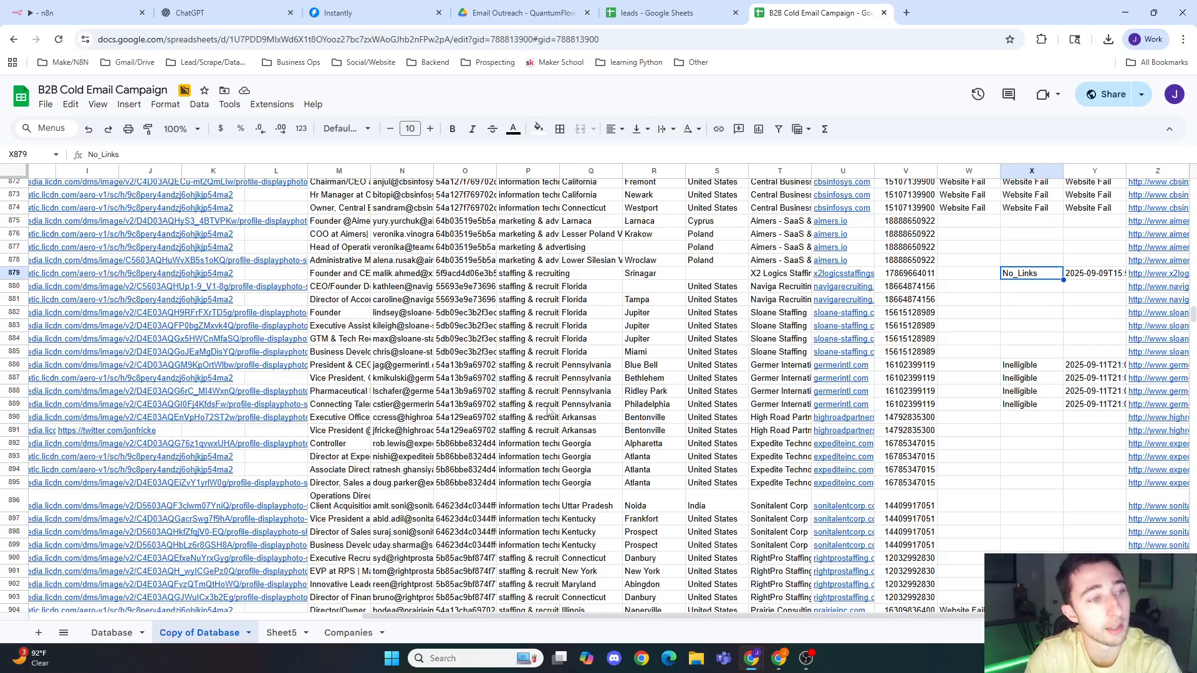
- Check cells W855 and X856 in Copy of Database, then switch back to n8n and return to the workflow canvas
{"action": "scroll", "coordinate": [996, 372], "scroll_direction": "up", "scroll_amount": 8}
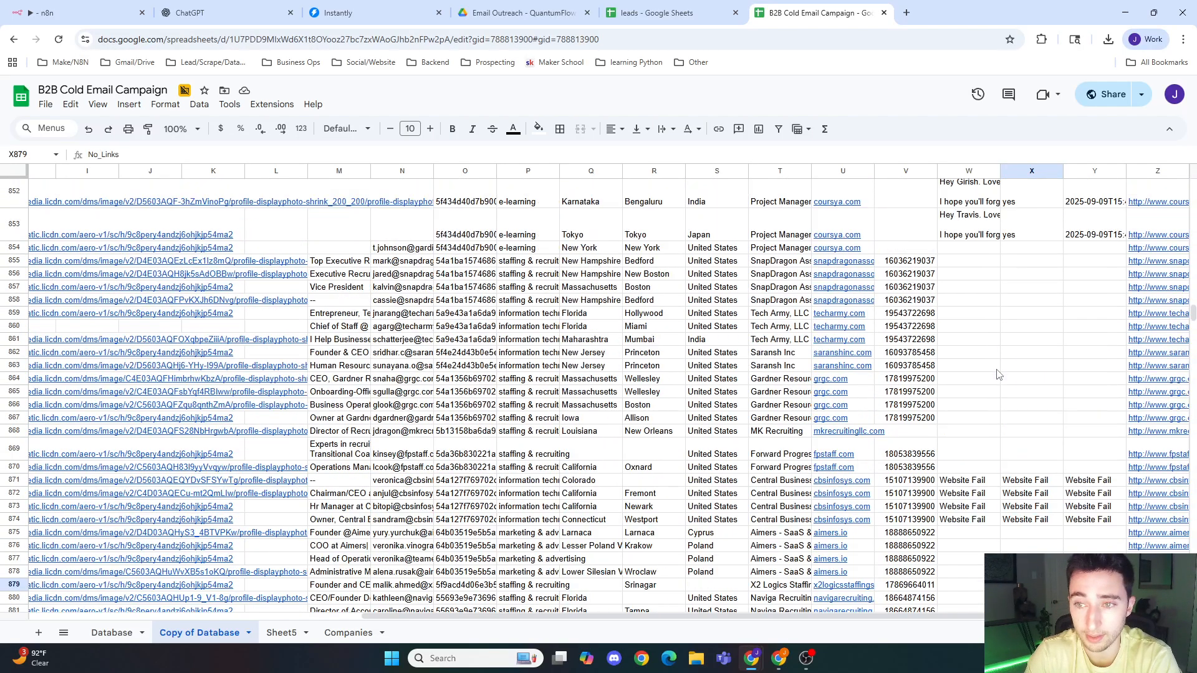
{"action": "scroll", "coordinate": [960, 487], "scroll_direction": "down", "scroll_amount": 2}
{"action": "left_click", "coordinate": [981, 387]}
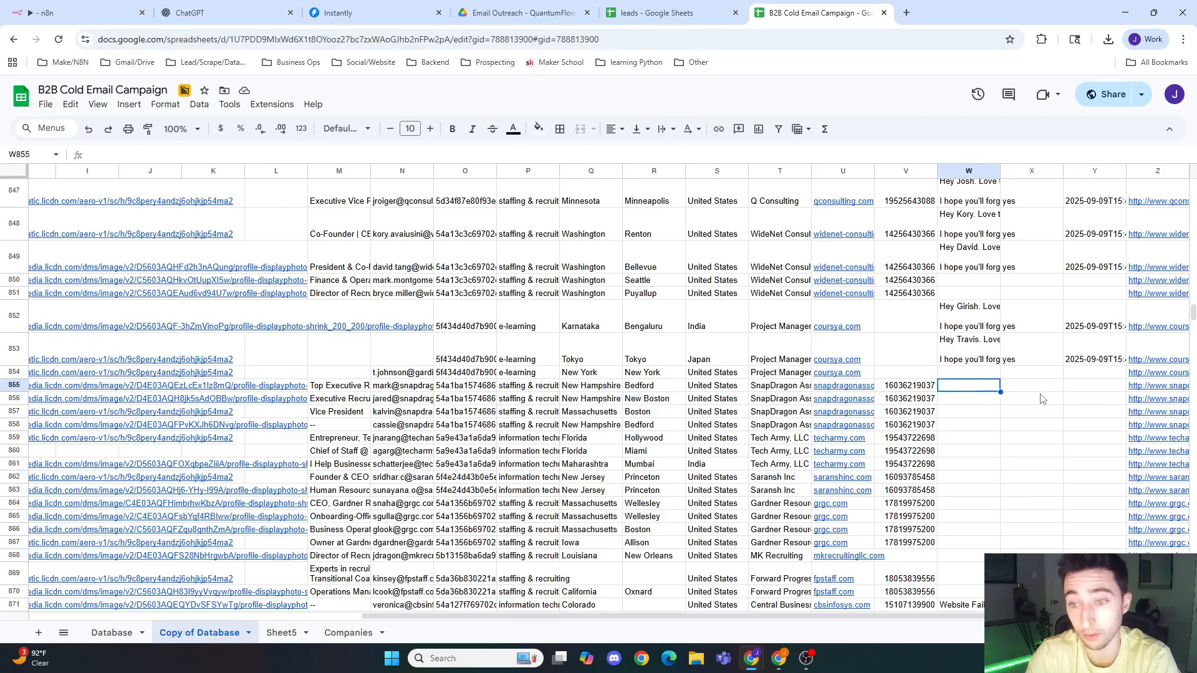
{"action": "left_click", "coordinate": [1037, 400]}
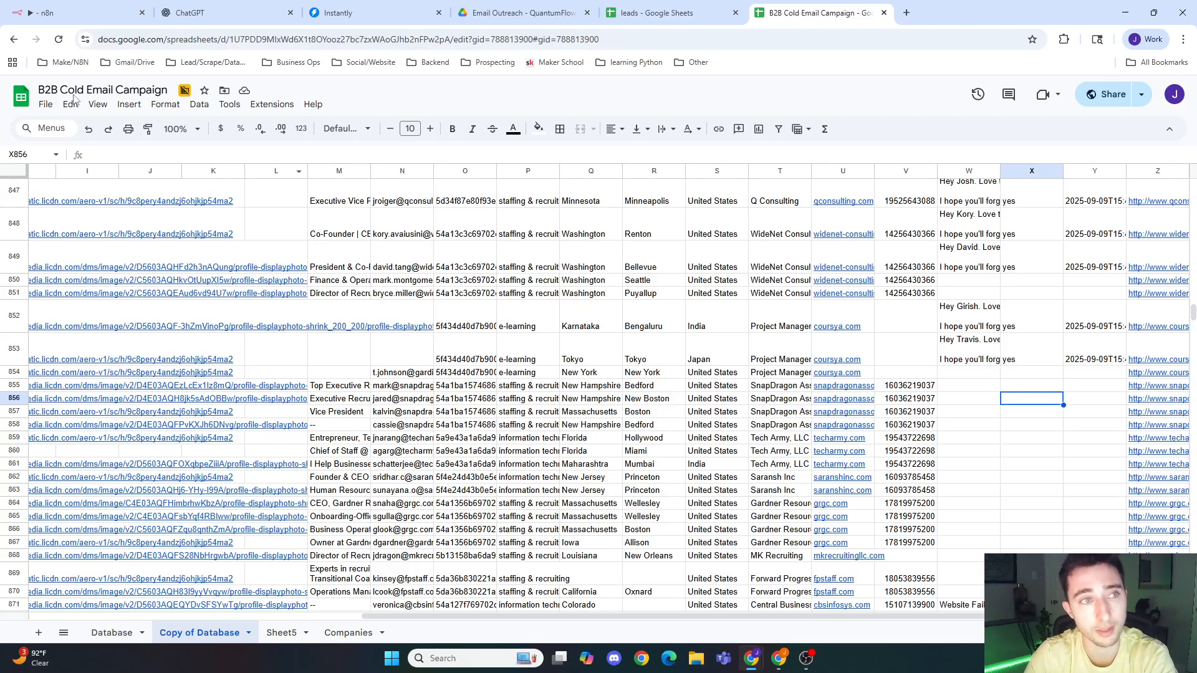
{"action": "left_click", "coordinate": [25, 8]}
{"action": "left_click", "coordinate": [839, 87]}
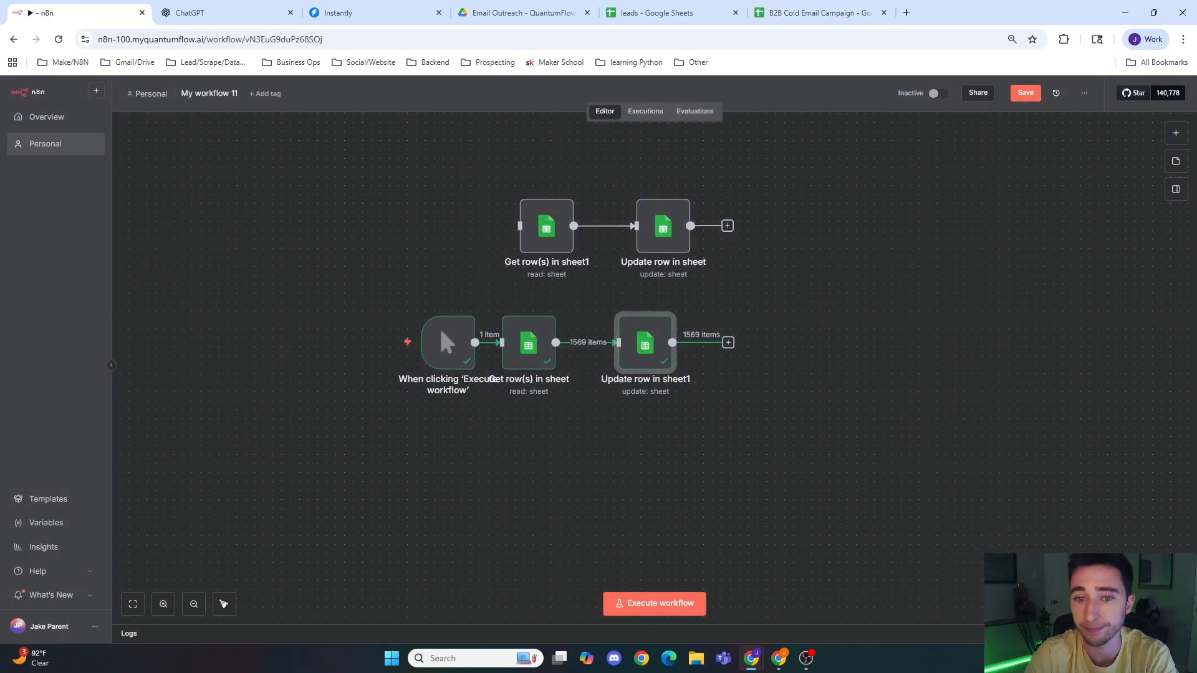